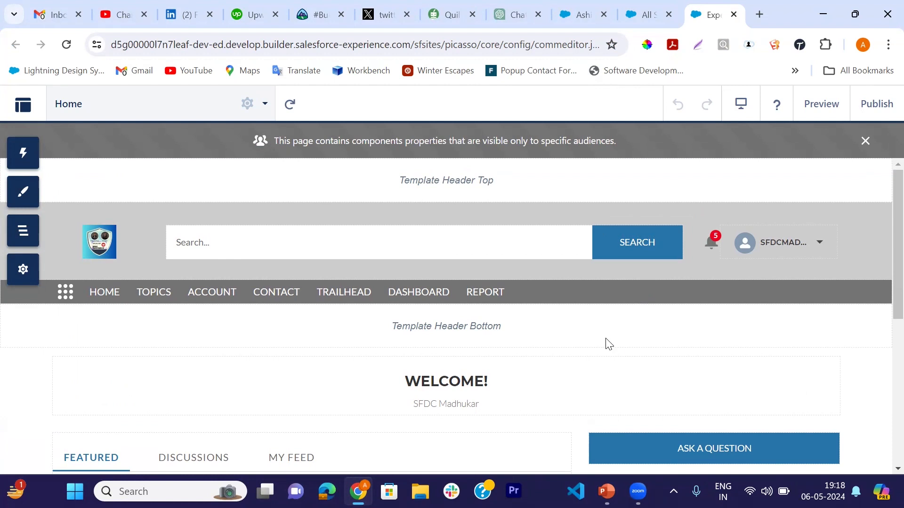
- Examine the Home page's layout from header to footer and the properties of its Navigation Menu component
scroll(532, 349, down, 1)
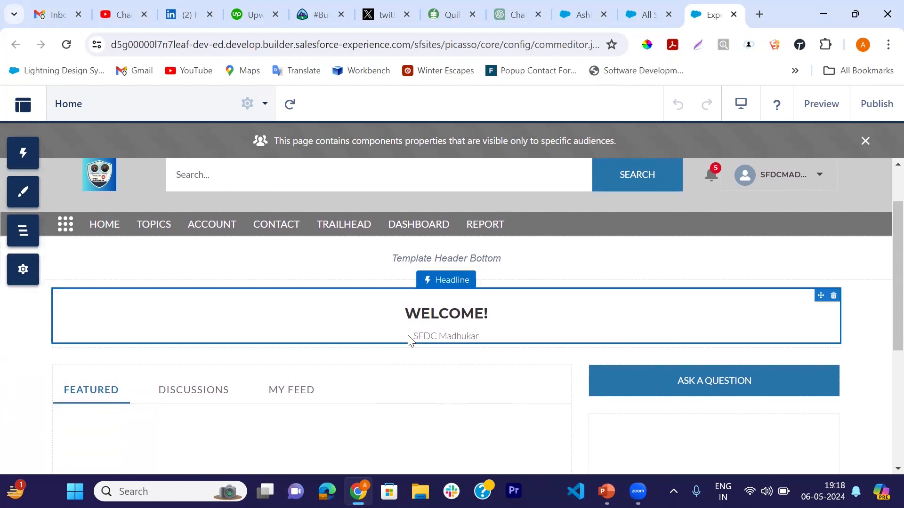
scroll(412, 358, down, 3)
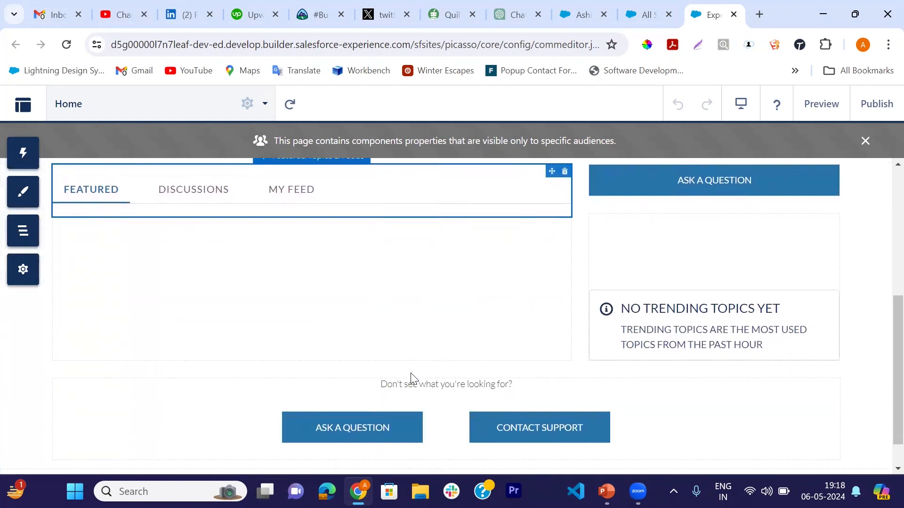
scroll(374, 317, up, 4)
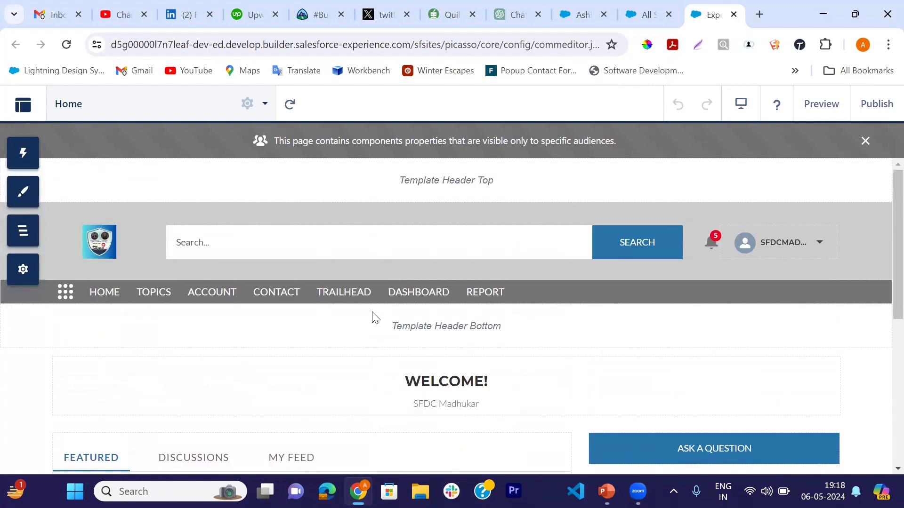
scroll(328, 319, down, 1)
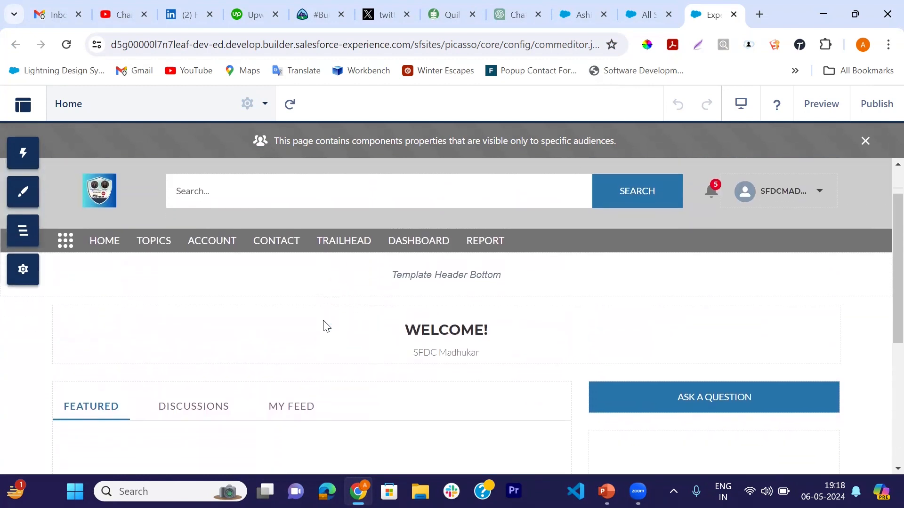
scroll(327, 327, down, 2)
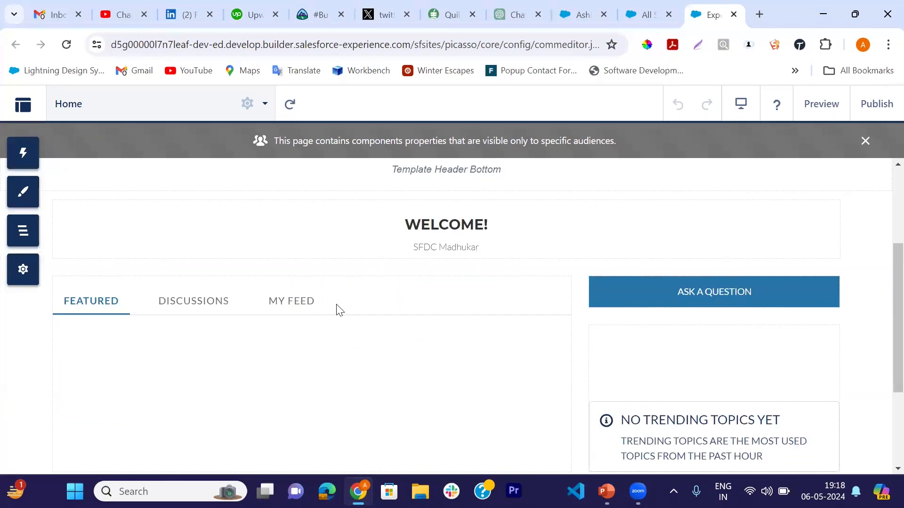
scroll(326, 326, up, 3)
click(208, 292)
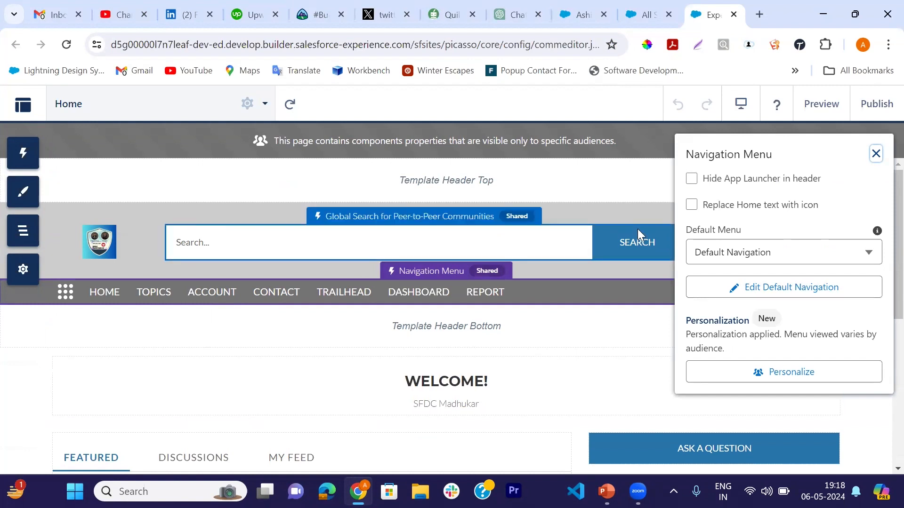
click(876, 154)
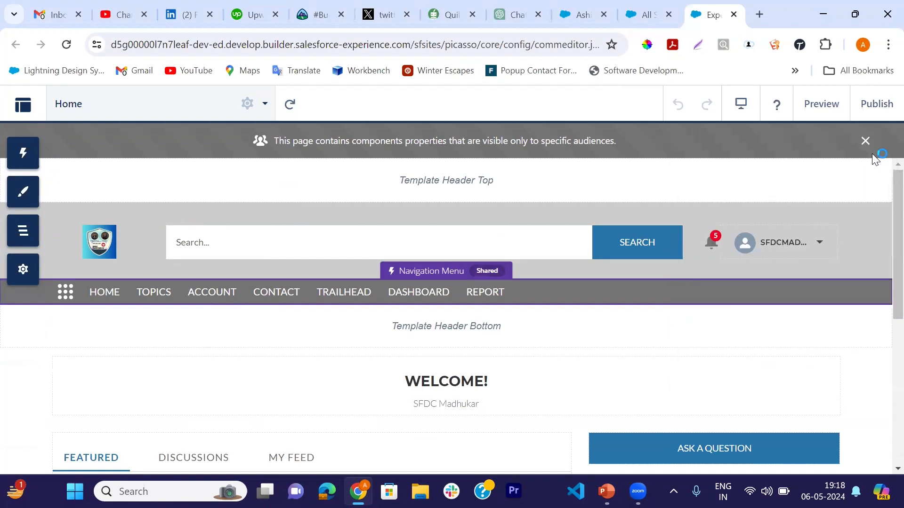
scroll(302, 383, down, 1)
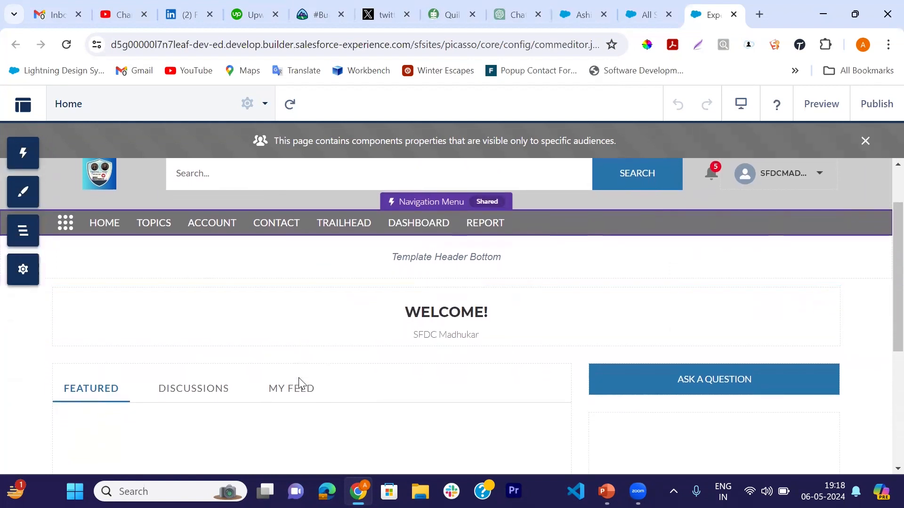
scroll(299, 332, down, 2)
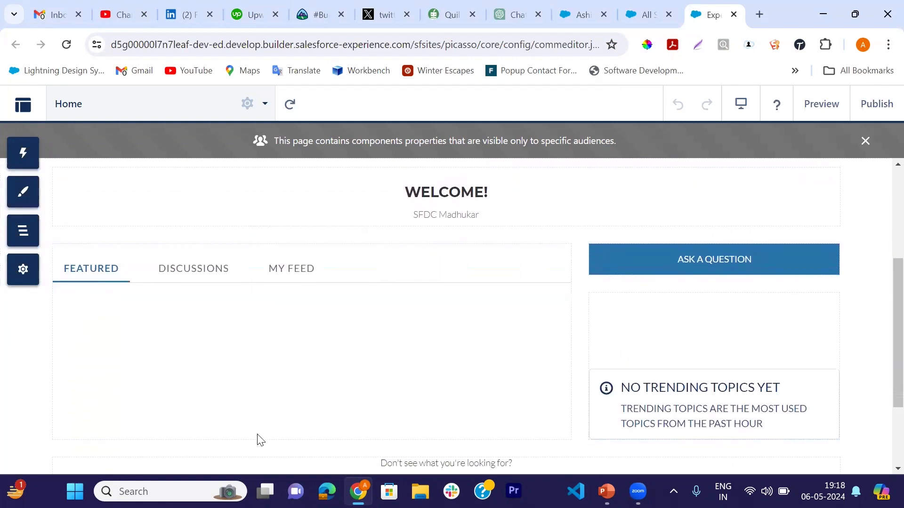
scroll(210, 388, up, 2)
scroll(187, 417, down, 3)
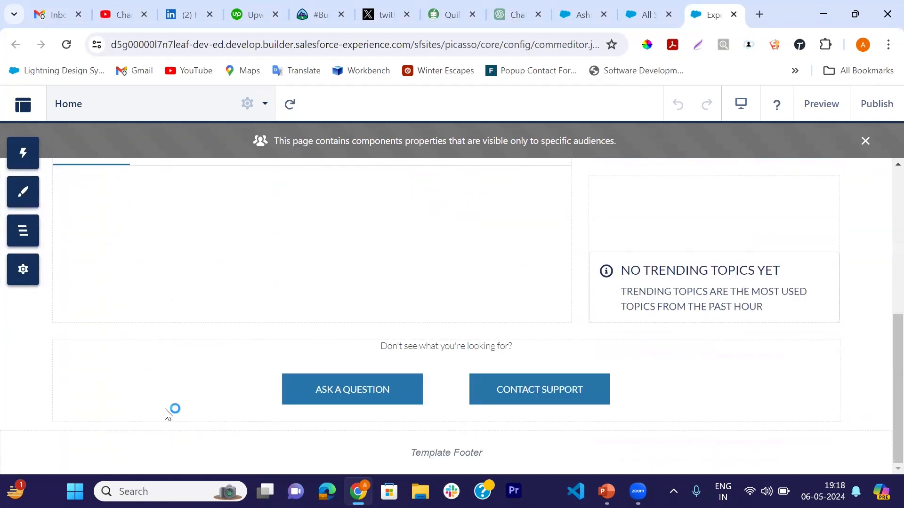
- Delete the sidebar component between the Ask a Question button and Trending Topics, and close the Navigation Menu properties
scroll(422, 337, up, 3)
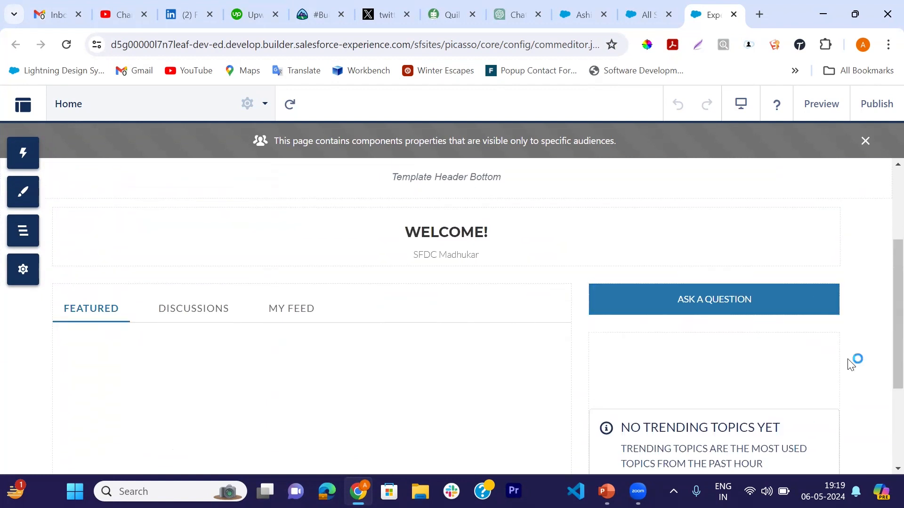
click(831, 343)
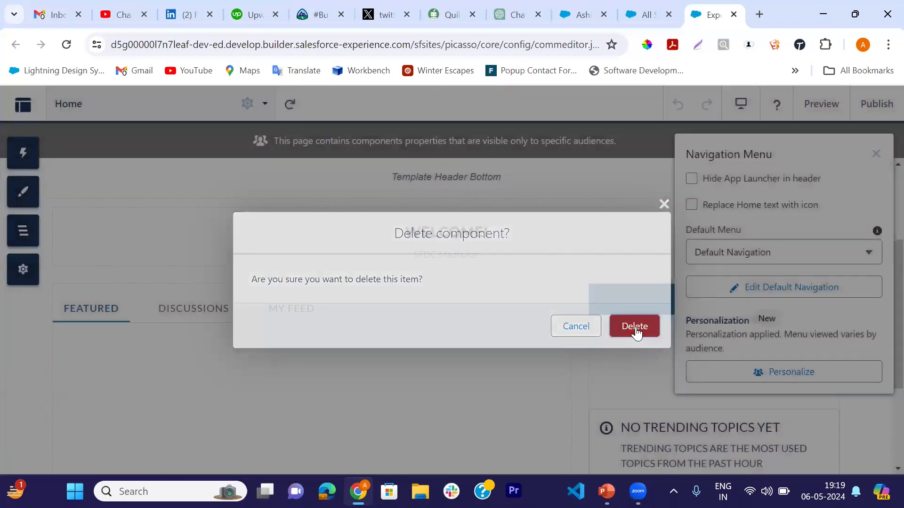
click(635, 328)
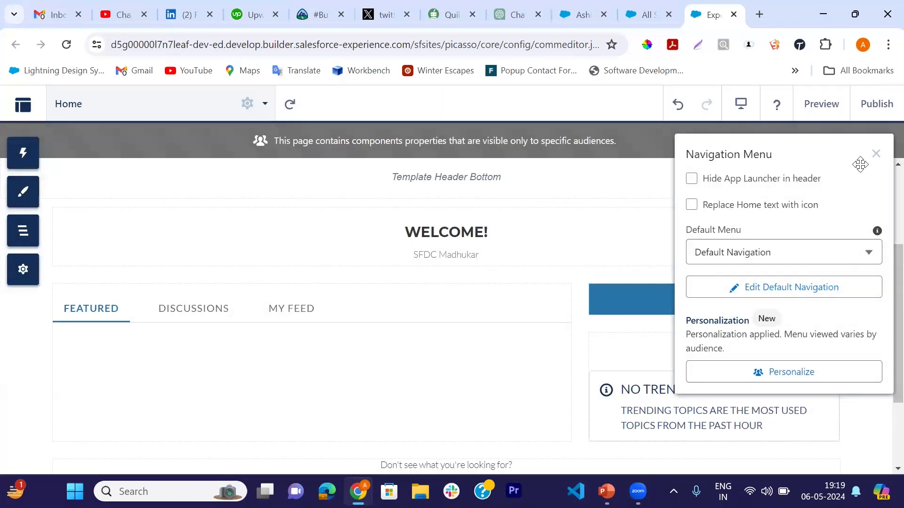
click(876, 154)
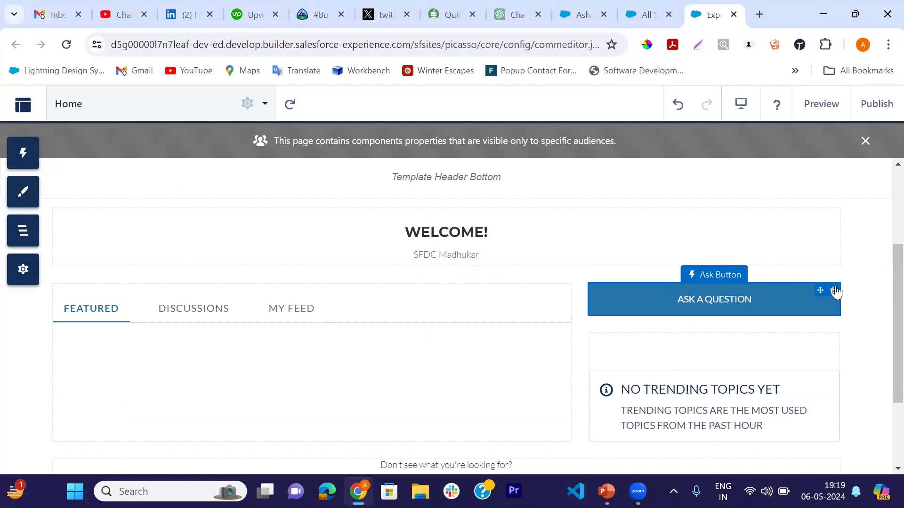
- Delete the Ask Button and Trending Topics components from the Home page's sidebar
click(833, 288)
click(617, 329)
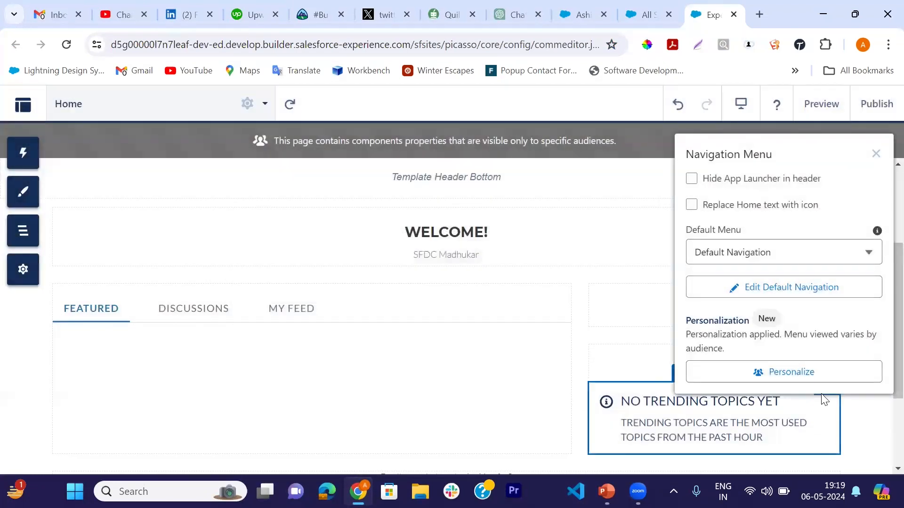
click(800, 425)
click(833, 390)
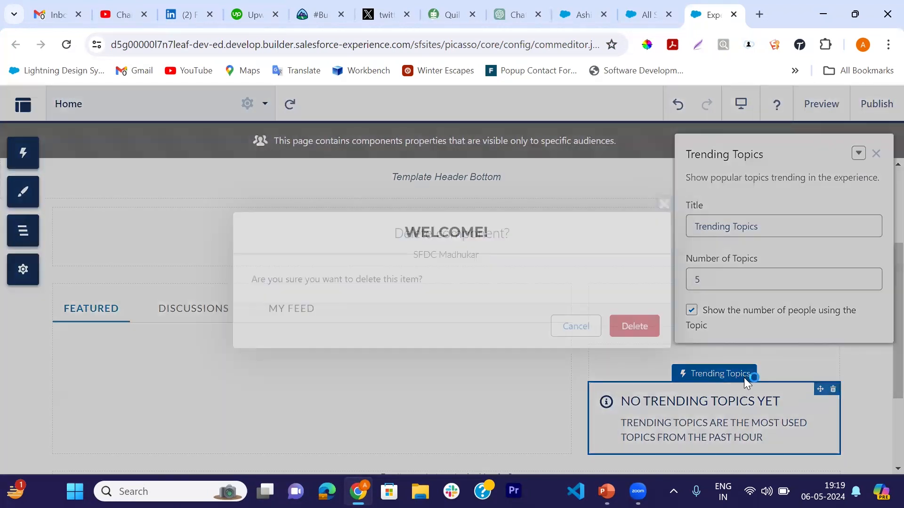
click(633, 330)
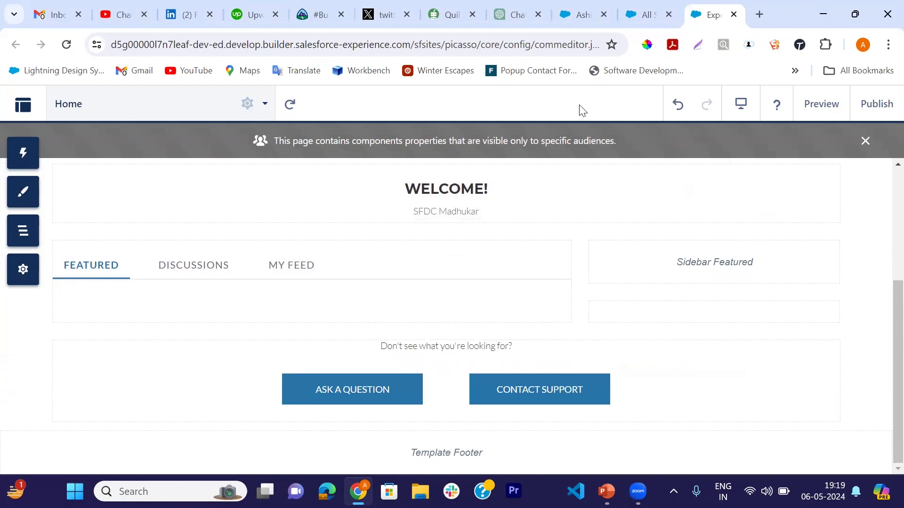
- Switch to the Salesforce Setup page, search the setup items for "flow" and open Flows
click(651, 16)
click(100, 179)
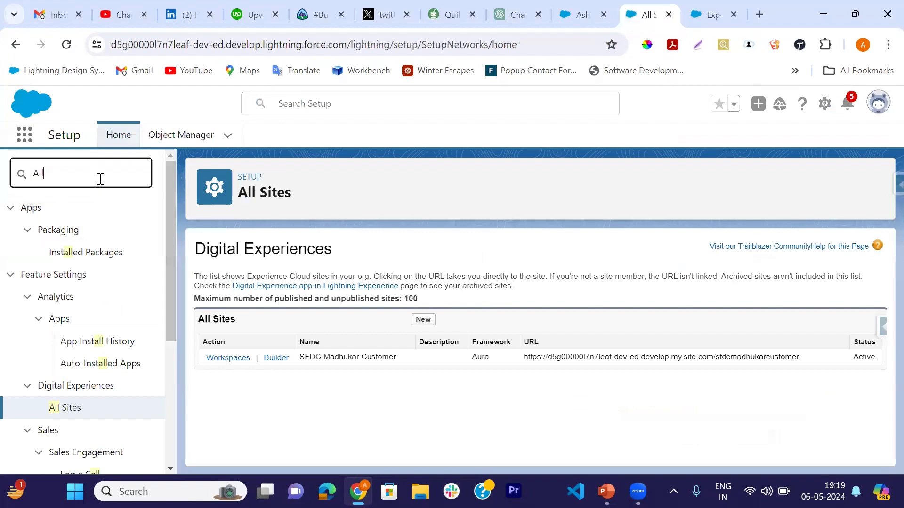
key(BackSpace)
key(BackSpace)
text(f)
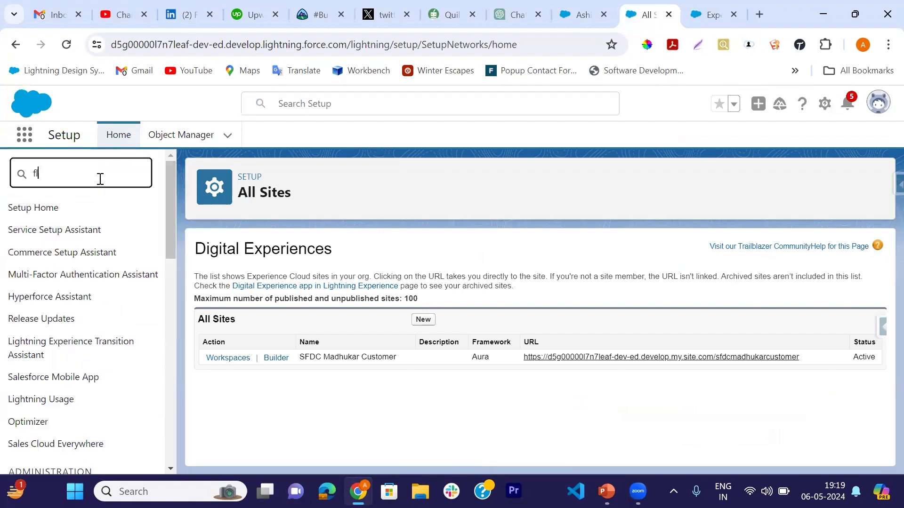
text(low)
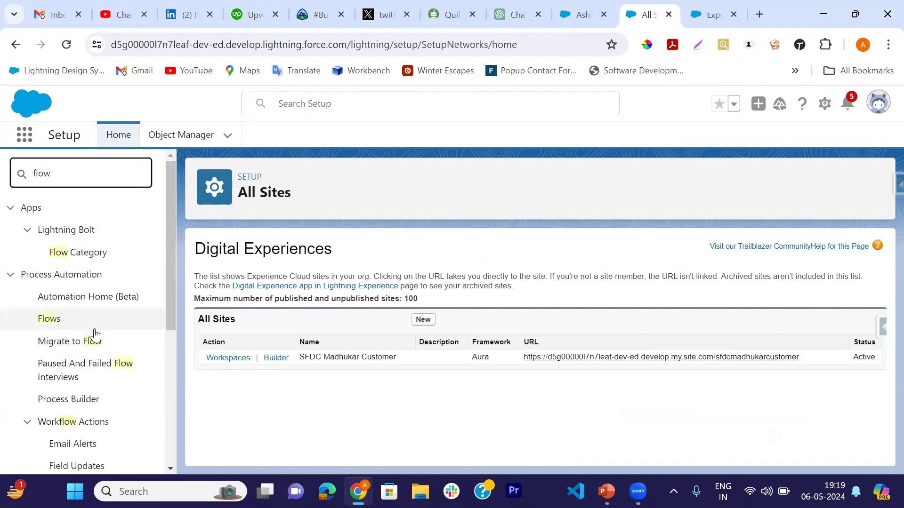
click(46, 323)
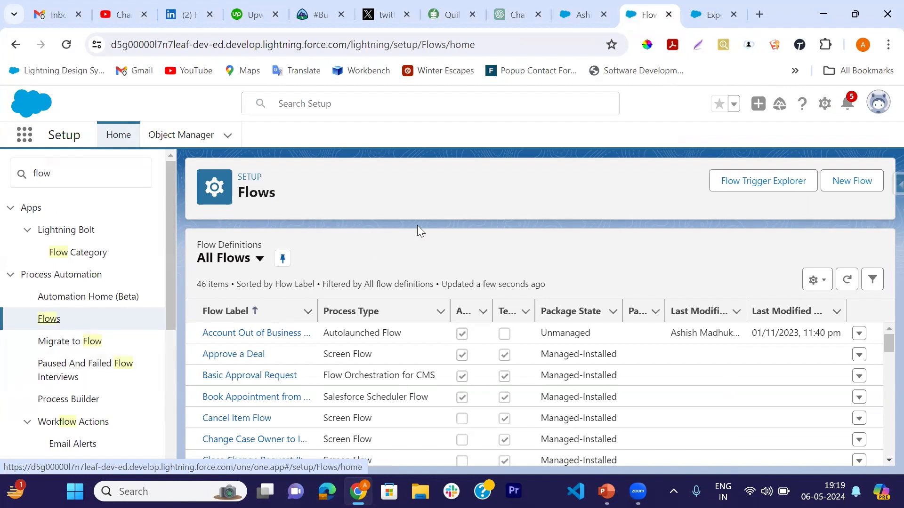
- Create a new Screen Flow and add a Screen element between its start and end
click(866, 190)
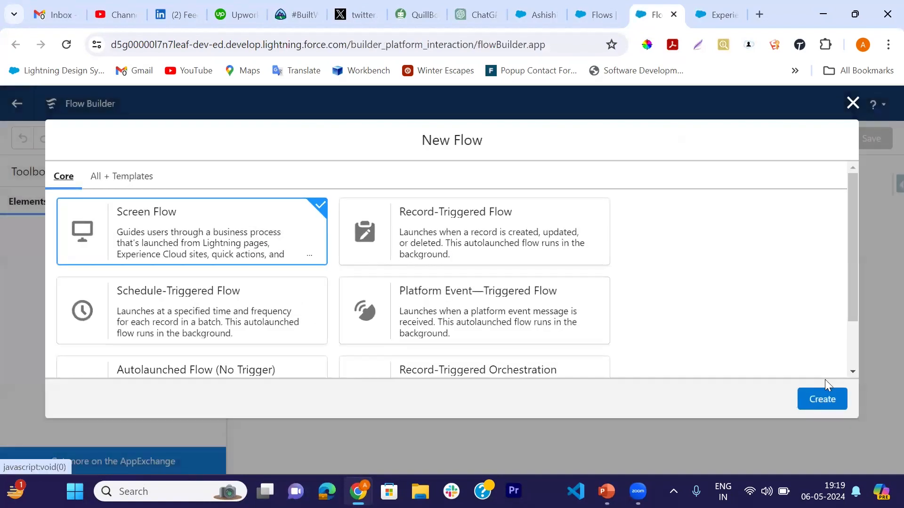
click(822, 400)
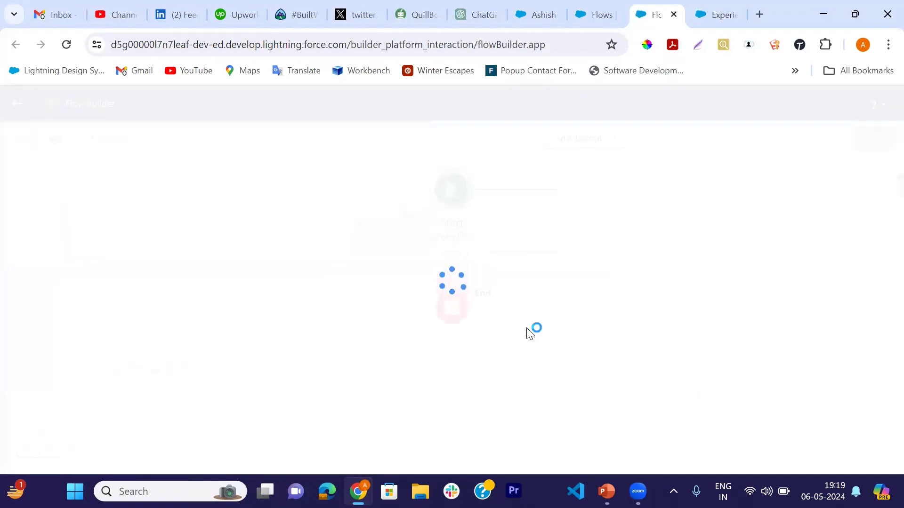
click(451, 269)
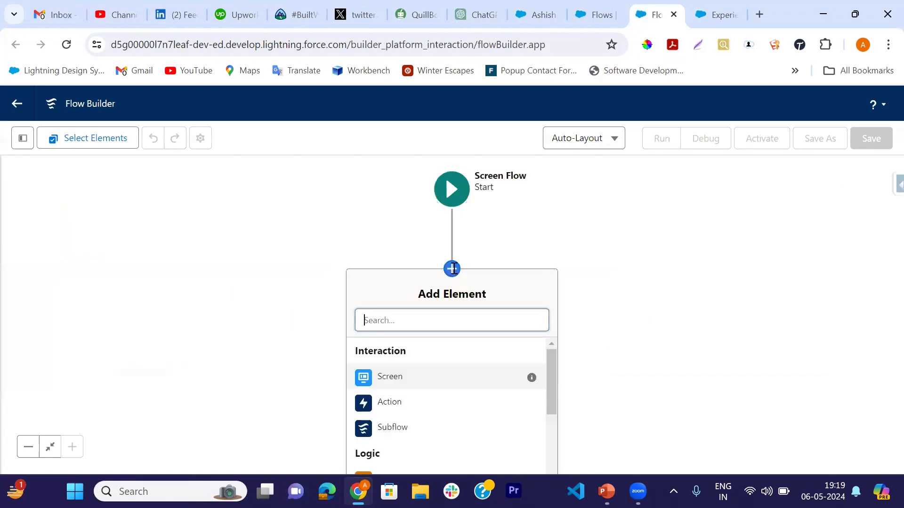
click(390, 337)
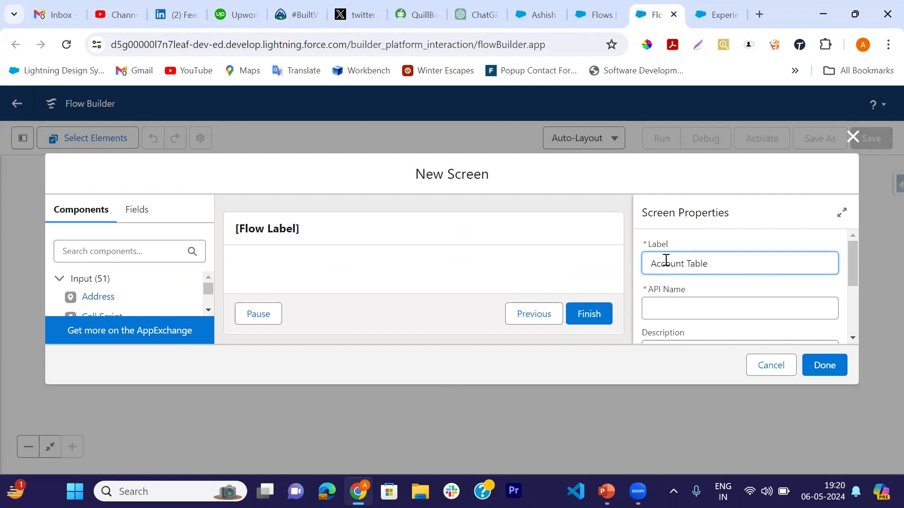
- Label the new screen "Account Table Screen" with the API name Account_Table_Screen and finish it without components
text(een)
key(Tab)
scroll(666, 261, down, 1)
click(371, 267)
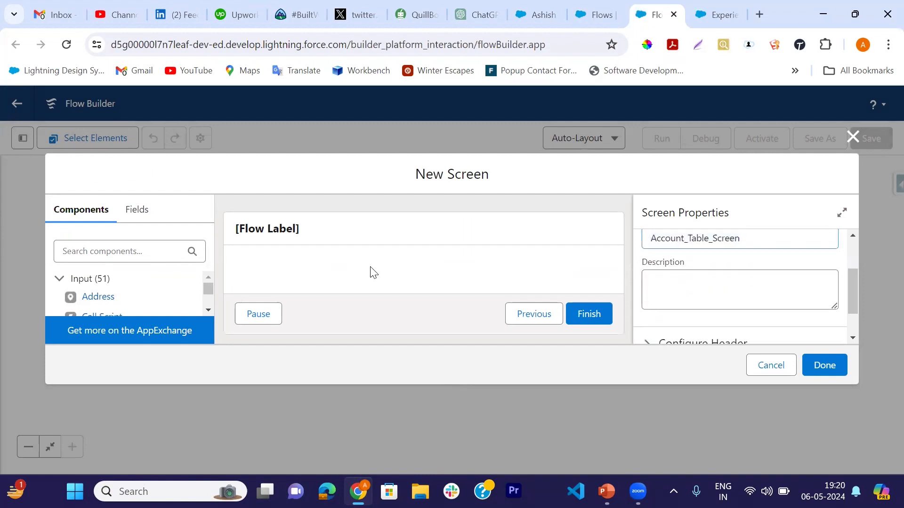
click(502, 306)
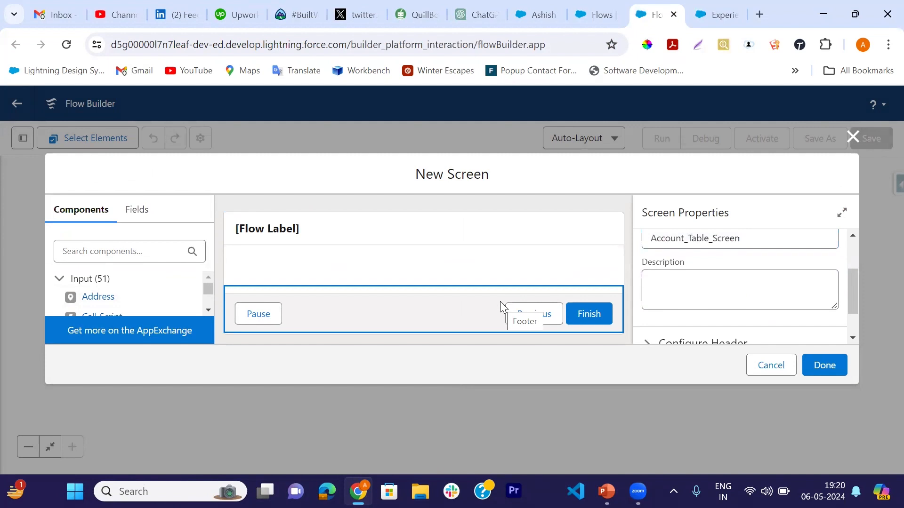
click(826, 366)
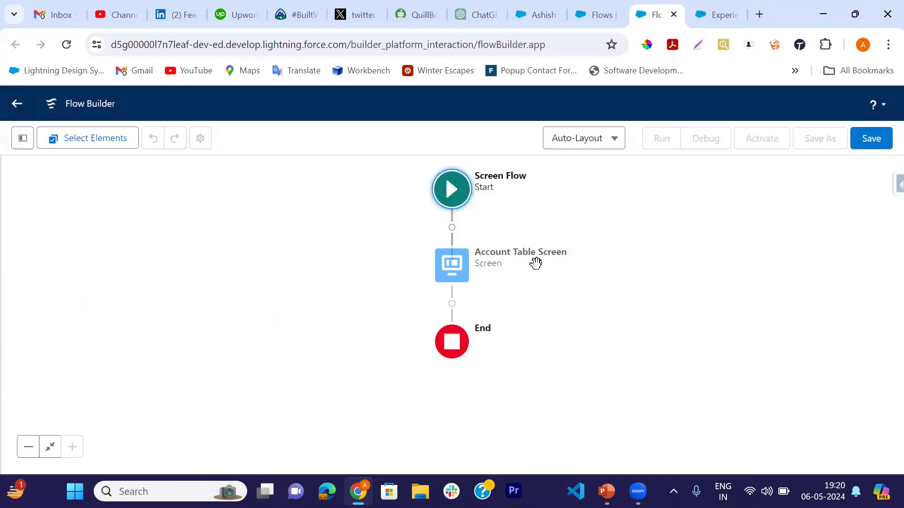
- Add a Get Records element before the Account Table Screen, labelled "Get All Account" with API name Get_All_Account
click(452, 228)
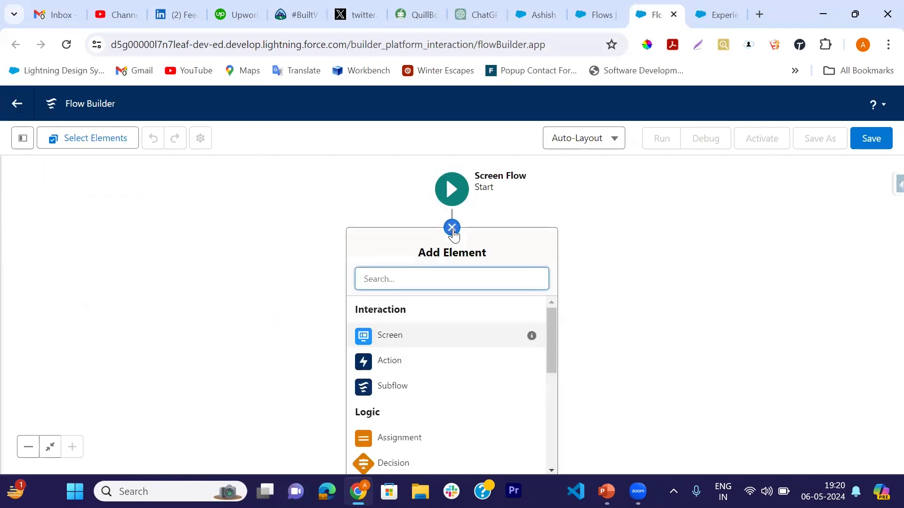
text(get)
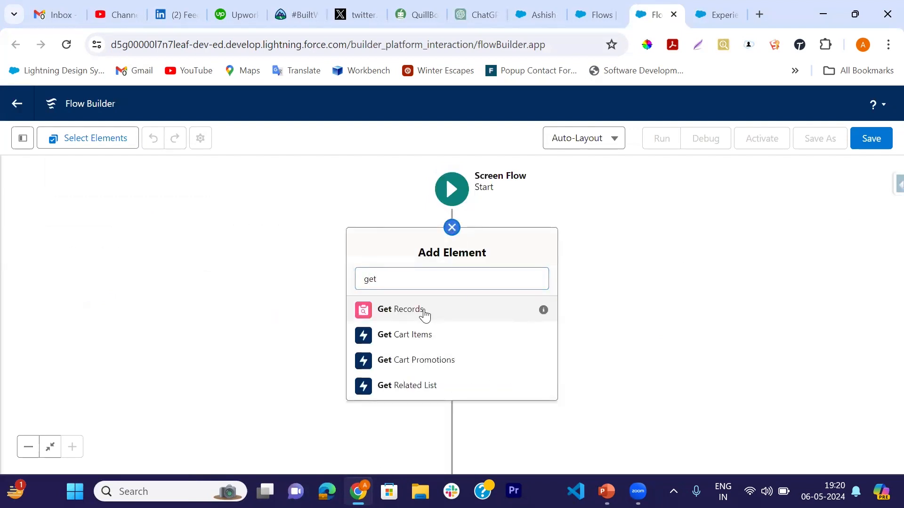
click(425, 314)
click(418, 221)
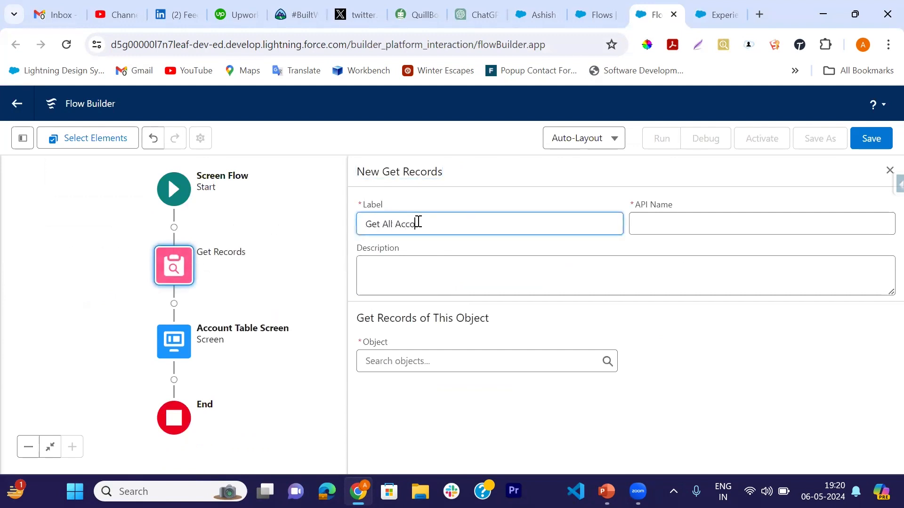
key(Tab)
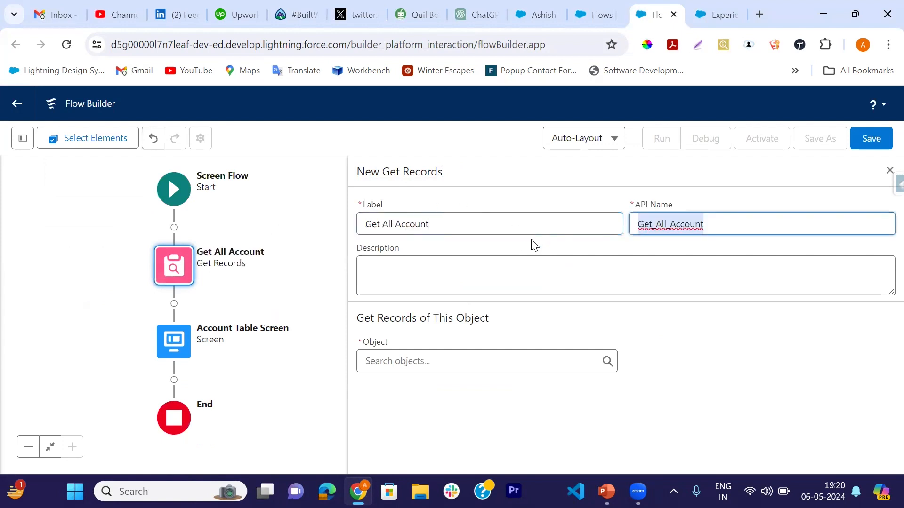
- Set the object of the Get All Account element to Account
click(434, 362)
text(Acc)
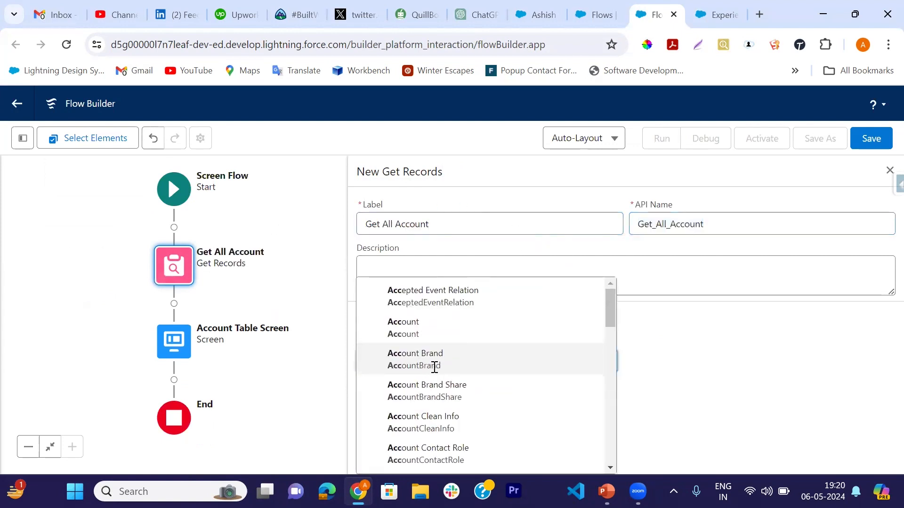
scroll(433, 366, down, 1)
click(416, 302)
- Set the condition requirements of Get All Account to None—Get All Account Records
scroll(417, 301, down, 3)
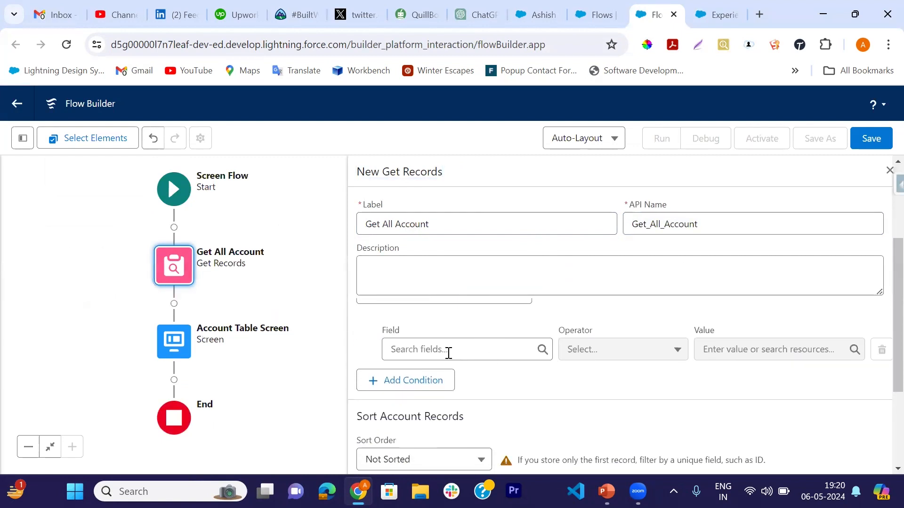
scroll(449, 353, up, 1)
click(469, 348)
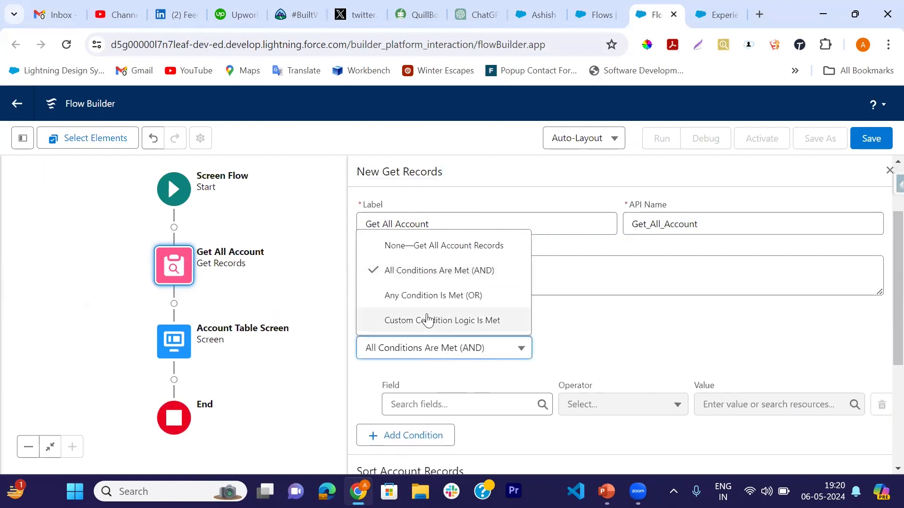
click(434, 246)
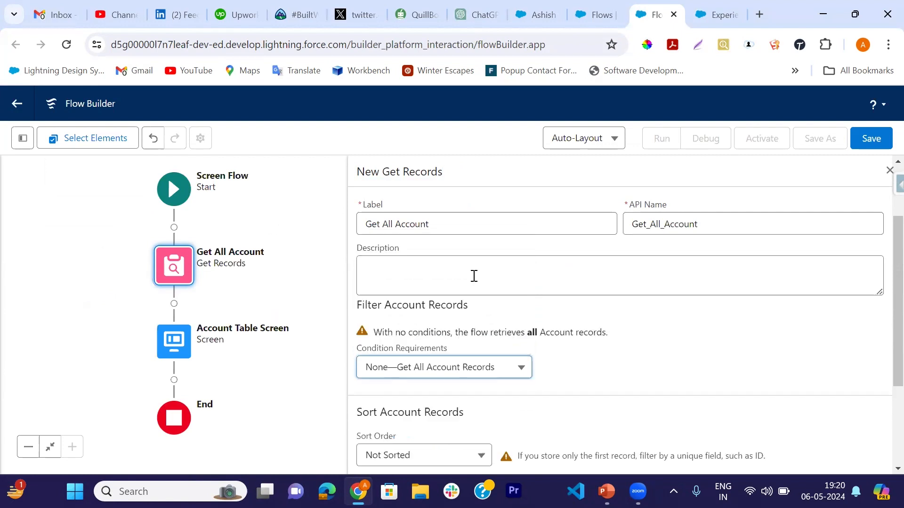
- Make Get All Account store all records instead of only the first, and close its settings
scroll(503, 369, down, 3)
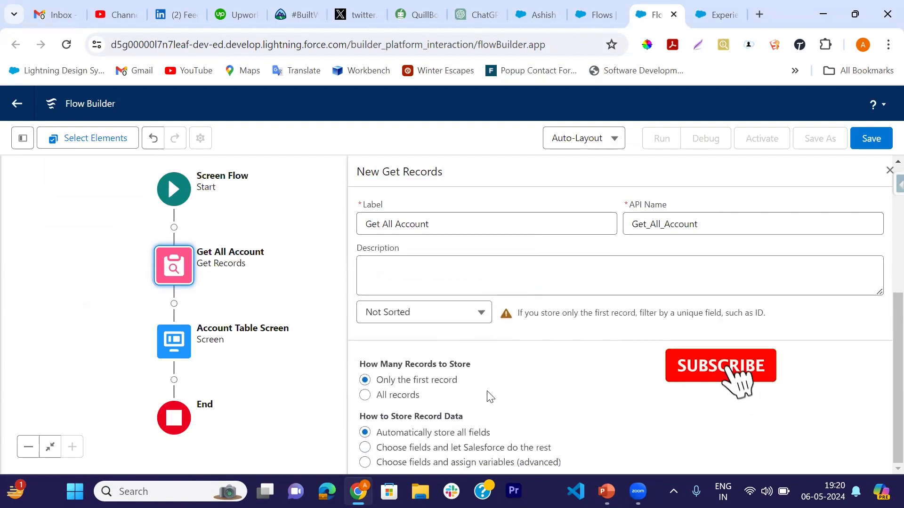
click(374, 396)
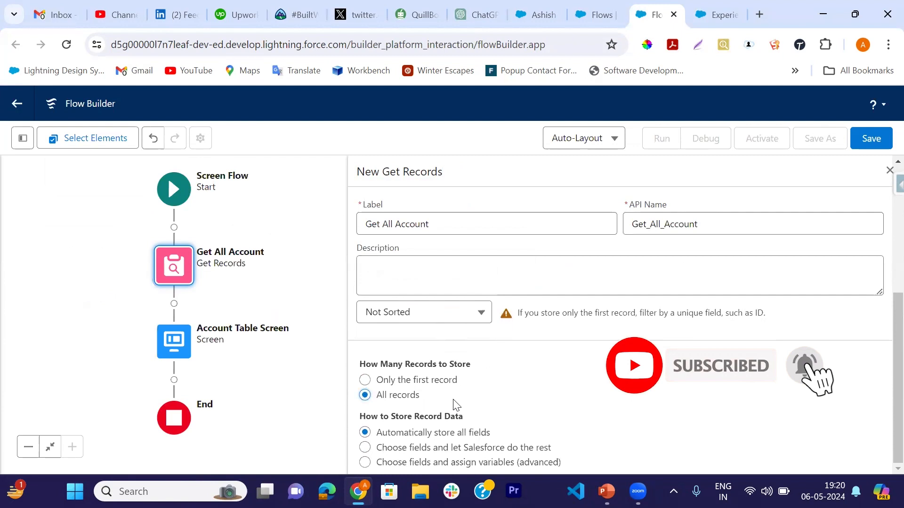
scroll(525, 386, up, 1)
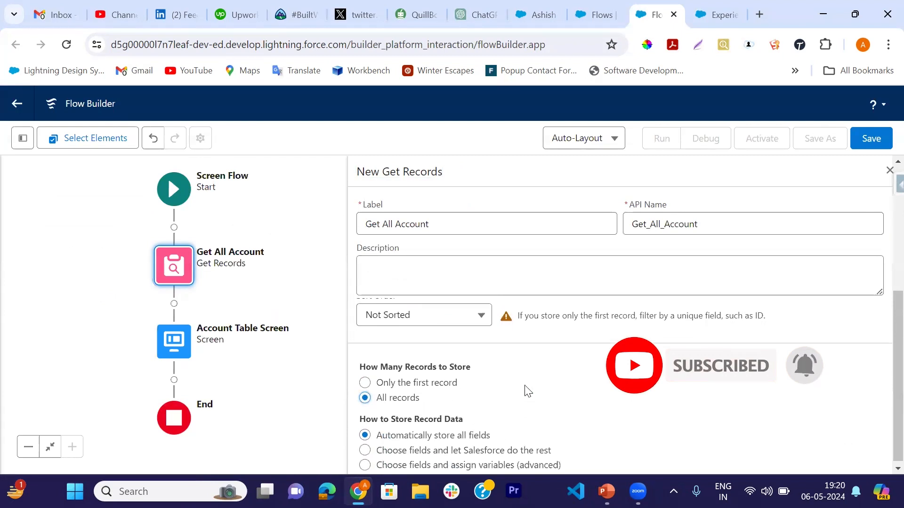
scroll(527, 391, up, 5)
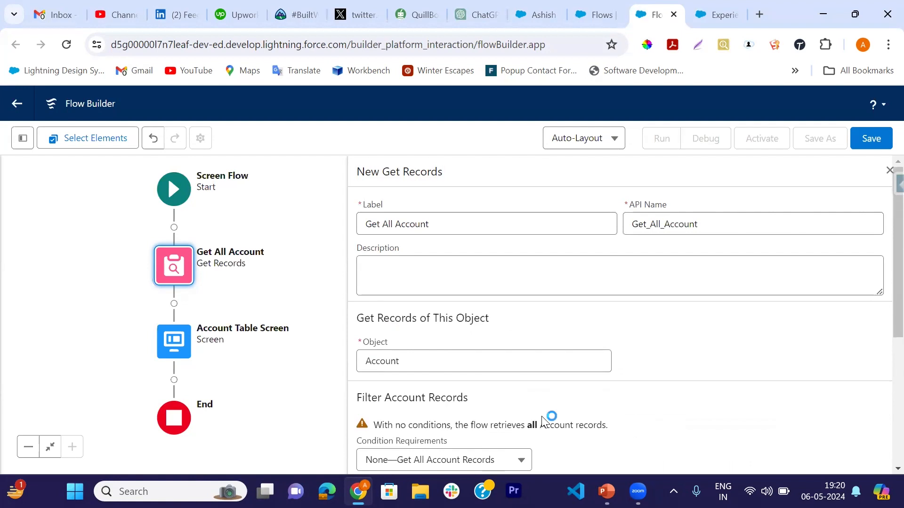
scroll(602, 365, down, 5)
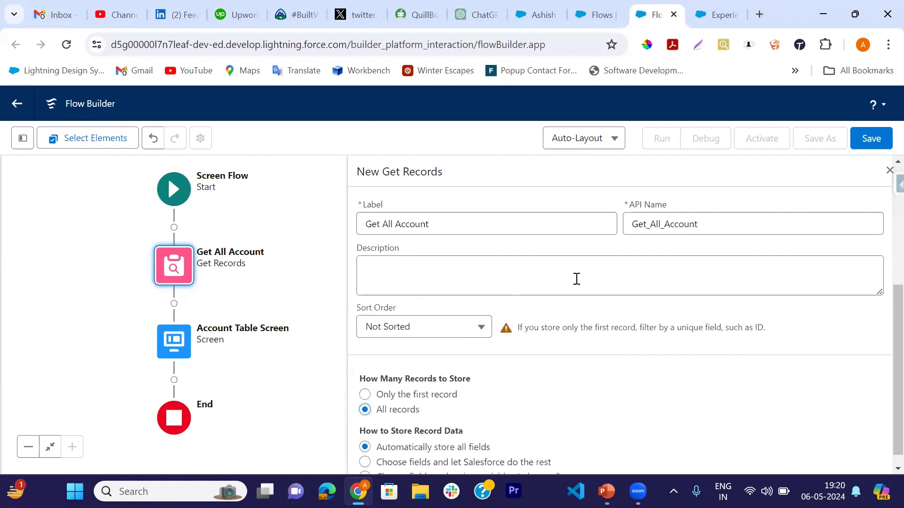
click(889, 171)
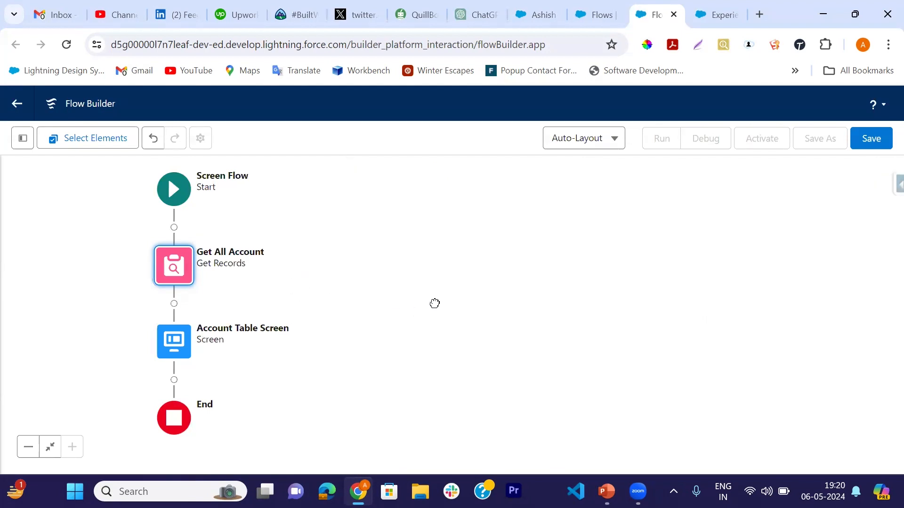
- Open the Account Table Screen for editing and add a Data Table component to it
double_click(210, 246)
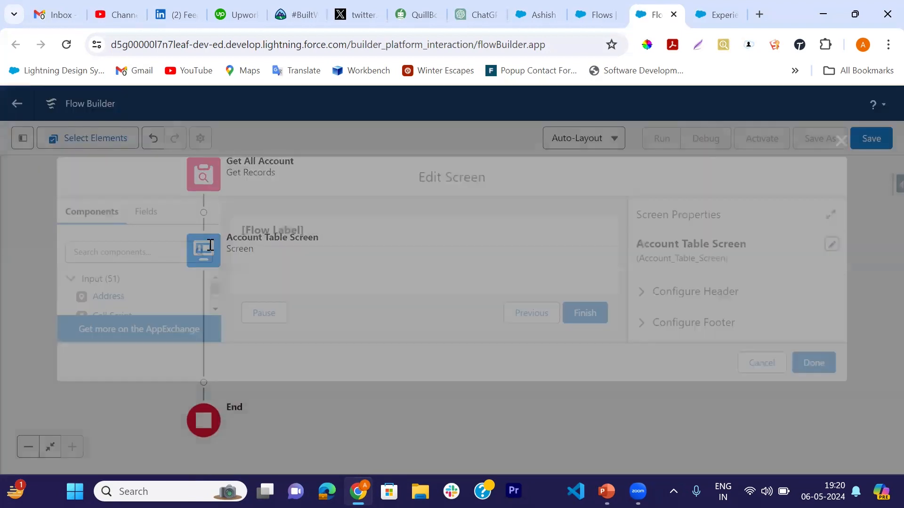
click(162, 253)
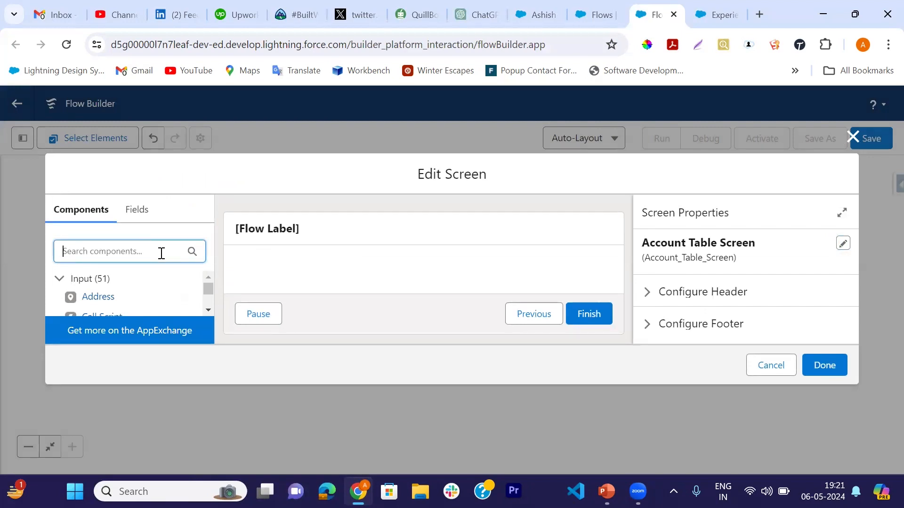
text(data)
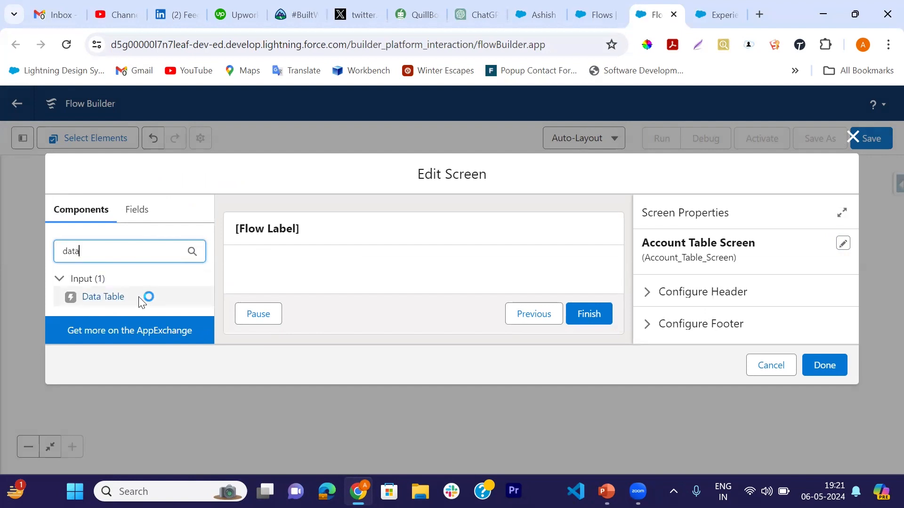
drag(112, 298, 267, 270)
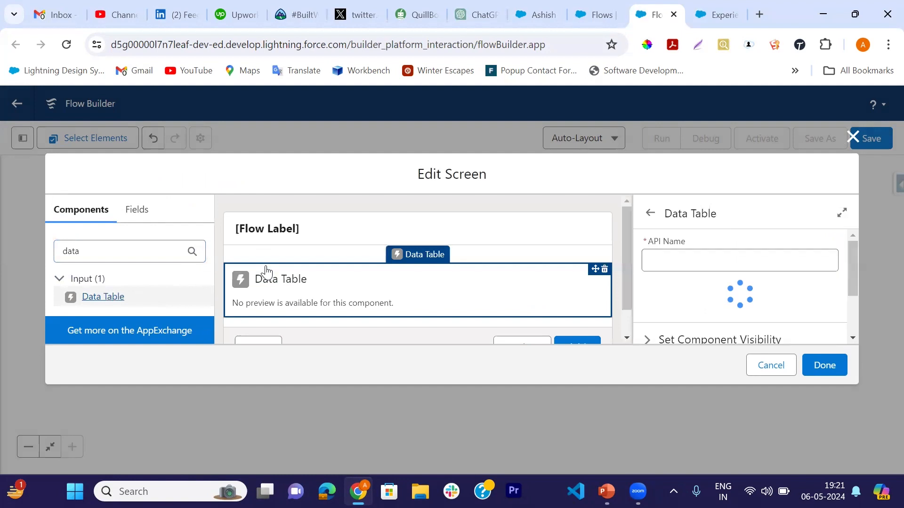
- Set the data table's API name to AccountDataTable
click(680, 262)
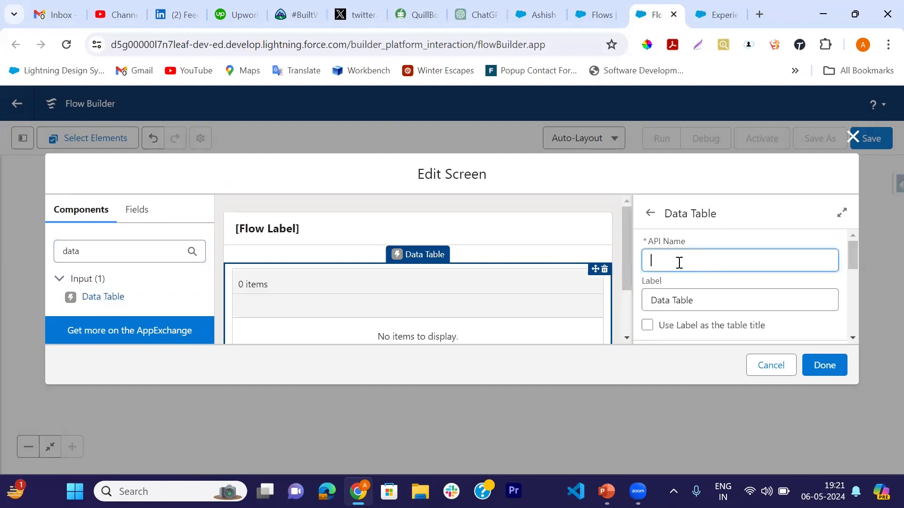
key(BackSpace)
key(BackSpace)
key(BackSpace)
key(BackSpace)
text(AccountDataTab)
scroll(749, 284, down, 1)
scroll(737, 287, up, 1)
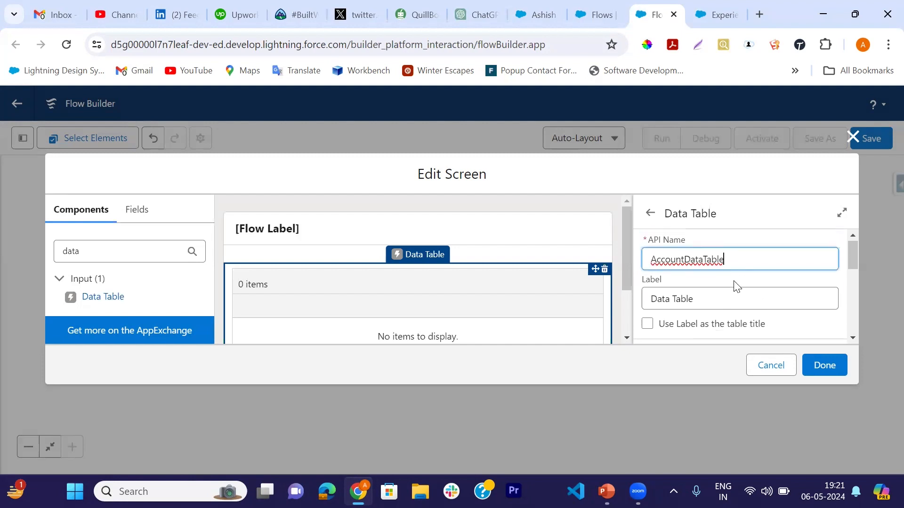
- Label the data table "Accounts" and use the label as the table title
click(716, 294)
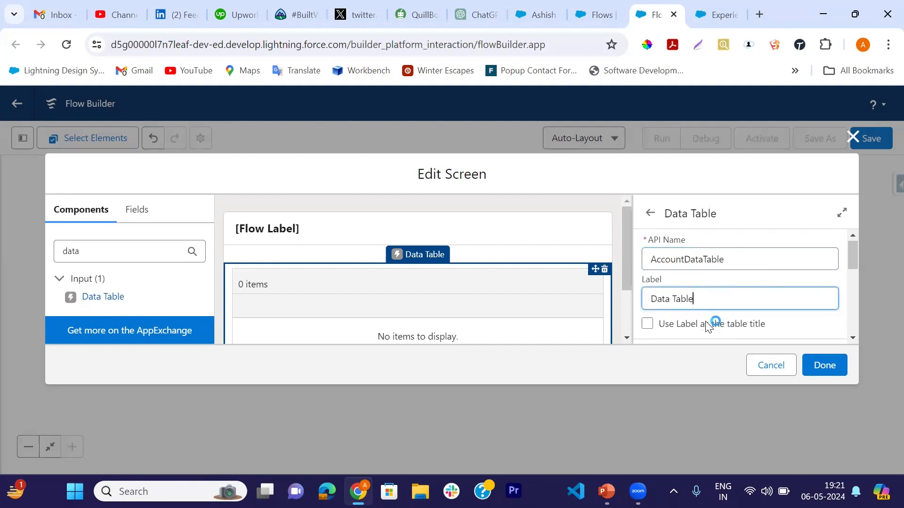
key(BackSpace)
key(BackSpace)
key(BackSpace)
key(BackSpace)
key(BackSpace)
key(BackSpace)
key(BackSpace)
key(BackSpace)
key(BackSpace)
text(A)
click(706, 325)
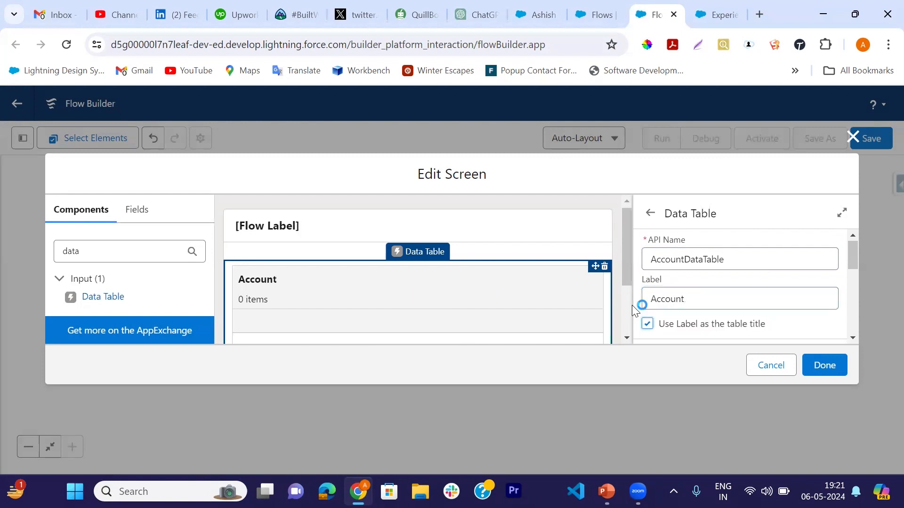
click(704, 301)
text(s)
- Set the data table's source collection to Accounts from Get_All_Account
scroll(706, 303, down, 1)
scroll(762, 301, down, 2)
click(767, 297)
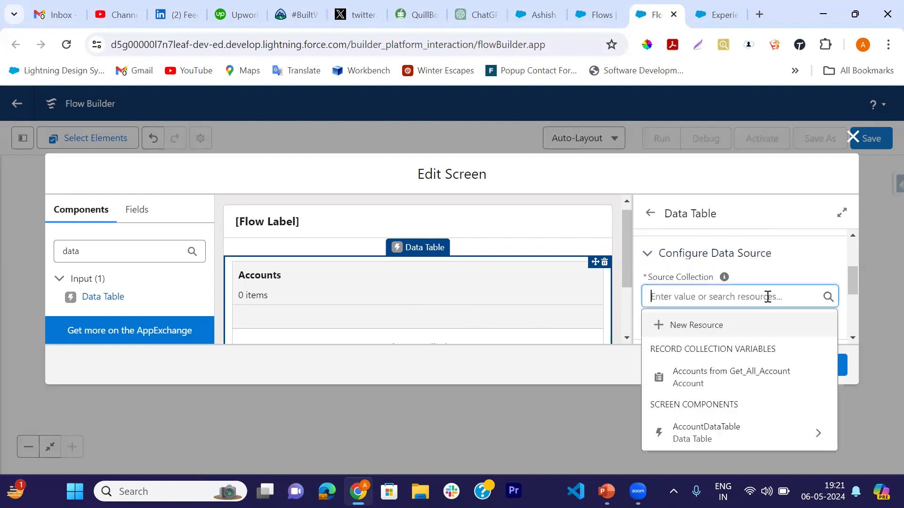
click(709, 378)
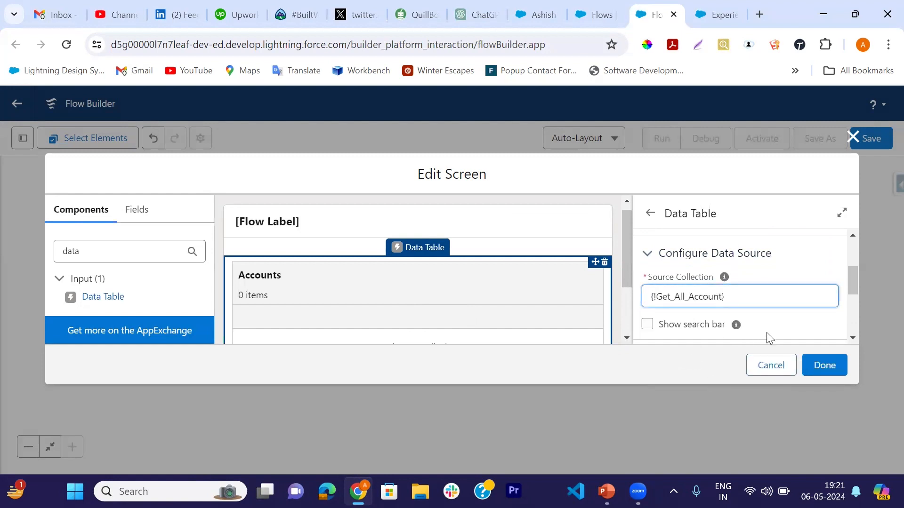
- Set the row selection mode of the data table to View only
scroll(767, 332, down, 2)
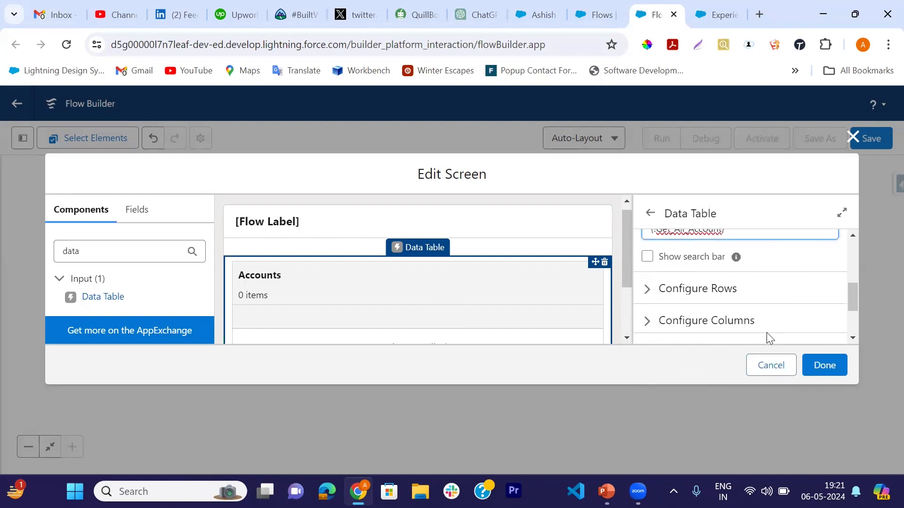
click(648, 291)
scroll(765, 285, down, 2)
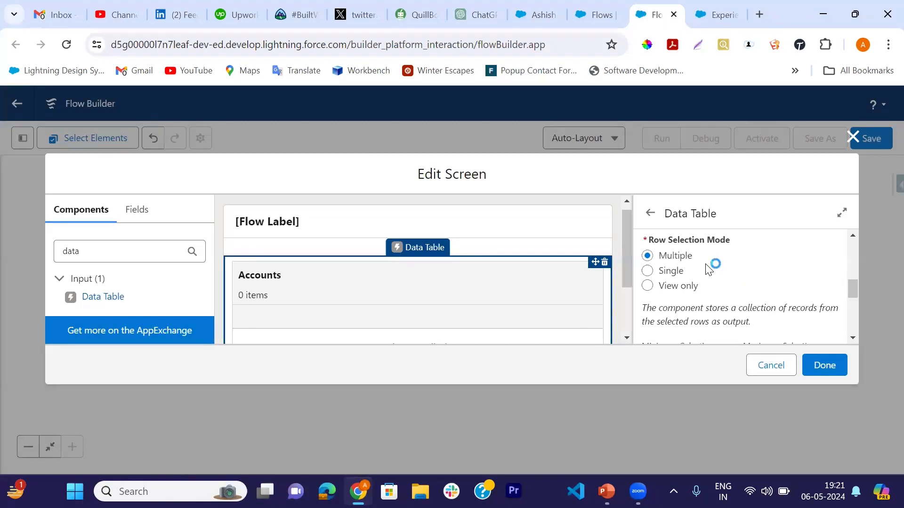
click(648, 286)
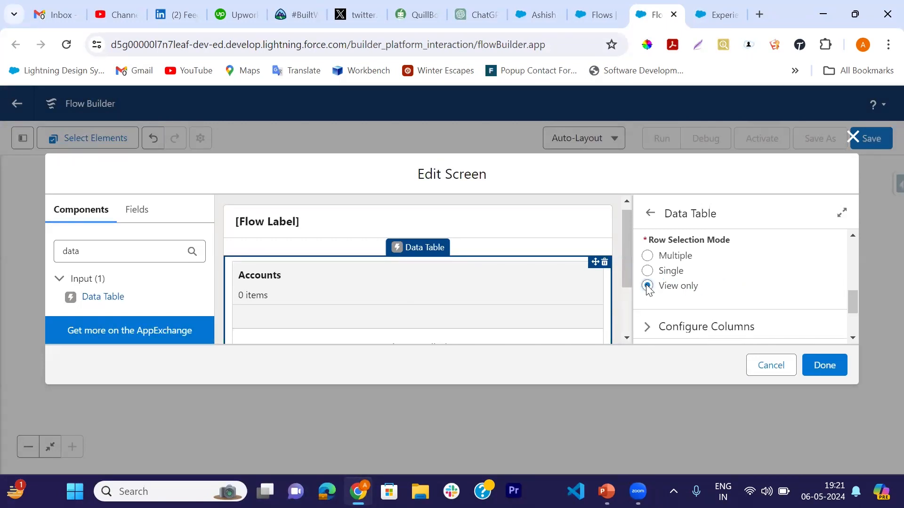
- Configure the data table's first column with the source field Name (Account Name), keeping the default text wrapping
scroll(730, 287, down, 1)
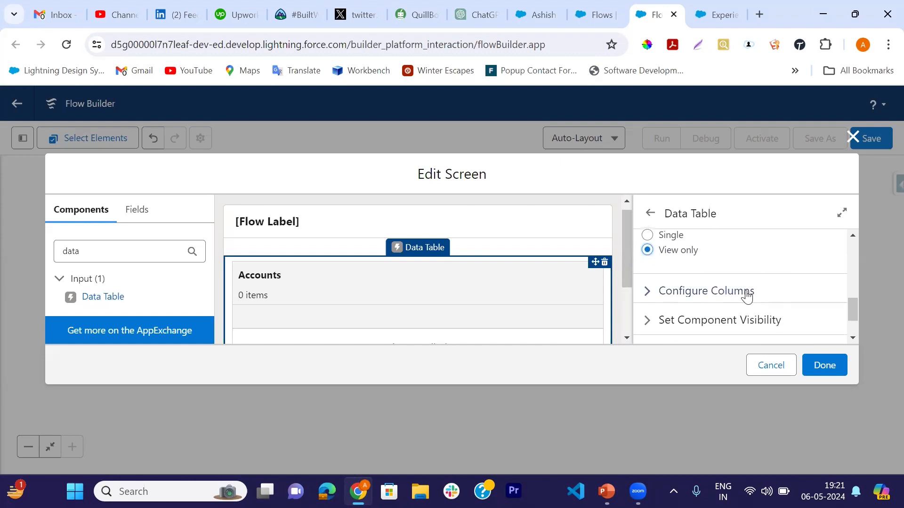
click(649, 290)
scroll(733, 267, down, 3)
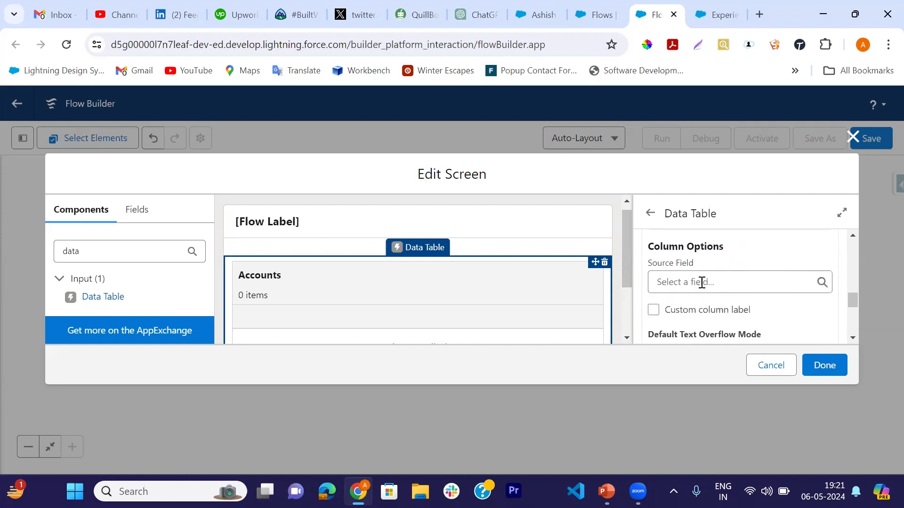
scroll(718, 280, up, 1)
scroll(717, 279, down, 1)
scroll(736, 285, up, 2)
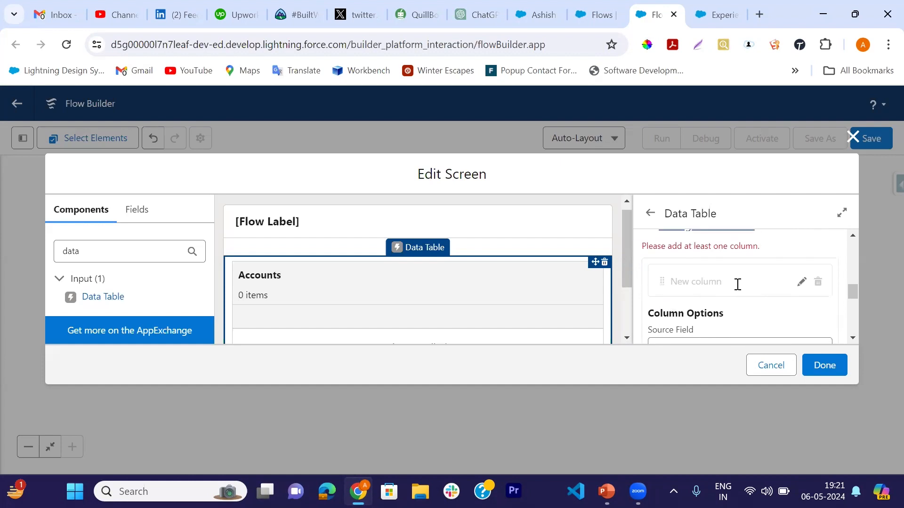
scroll(736, 284, down, 1)
scroll(704, 309, down, 1)
click(695, 285)
text(Name)
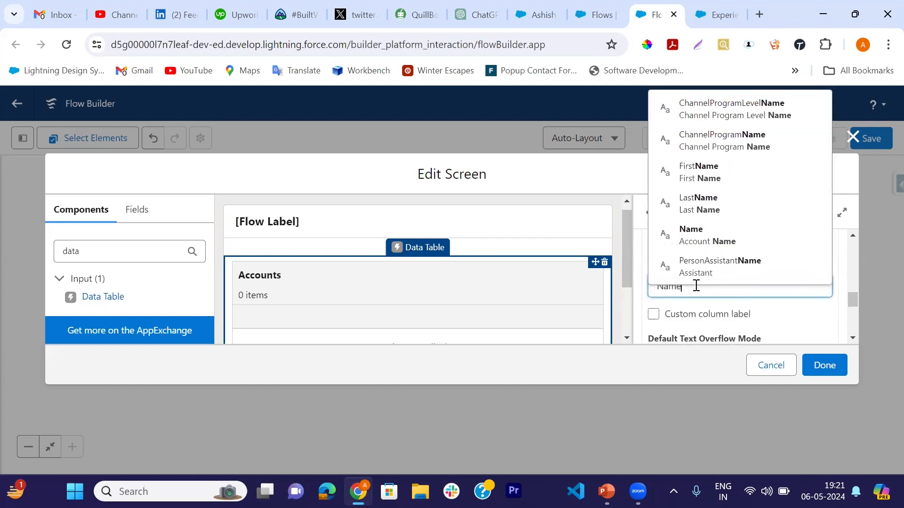
click(710, 238)
scroll(753, 275, down, 2)
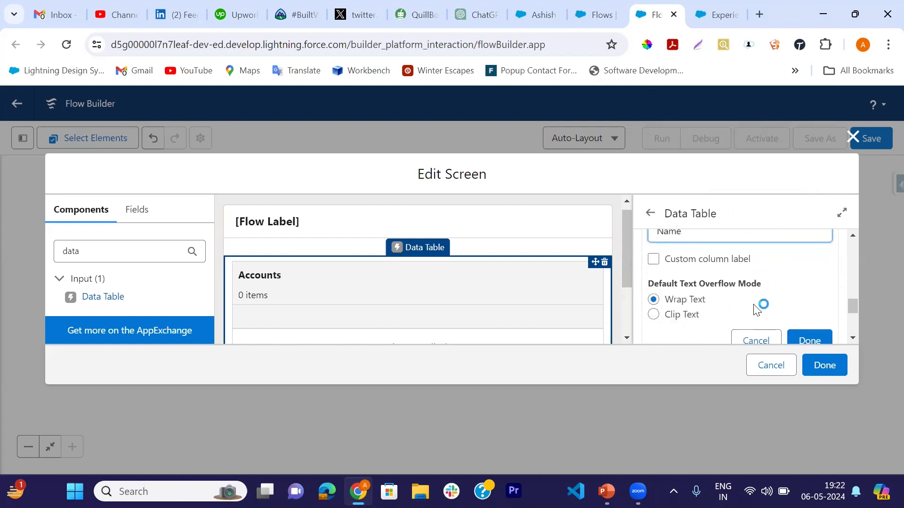
scroll(745, 299, down, 2)
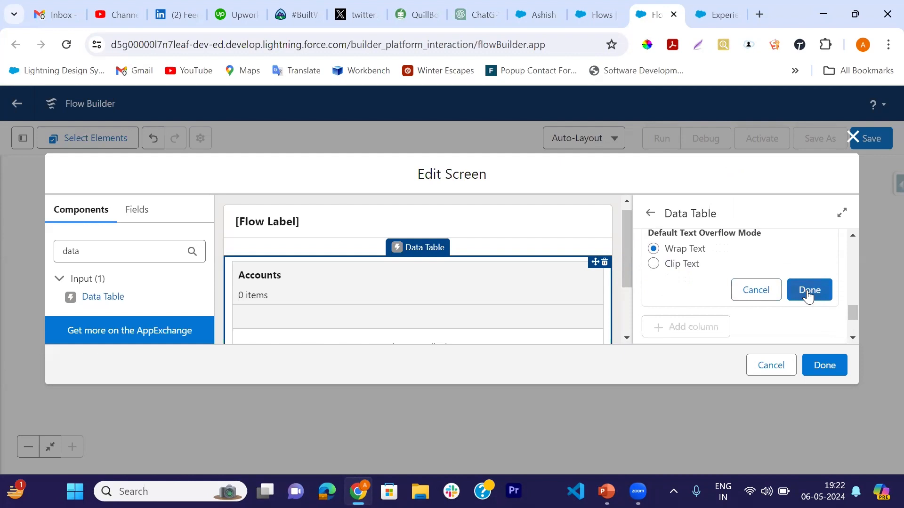
click(800, 296)
- Add a second column to the data table with the source field AccountNumber
scroll(772, 306, up, 3)
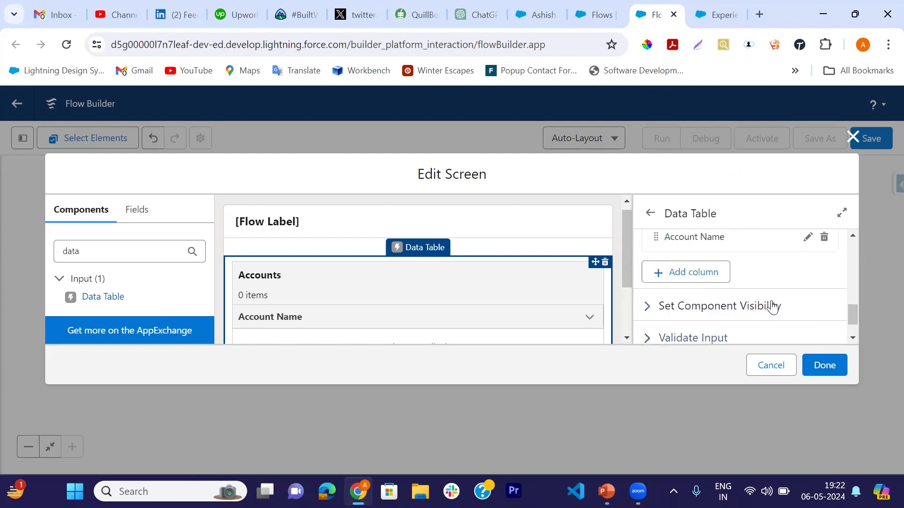
click(695, 299)
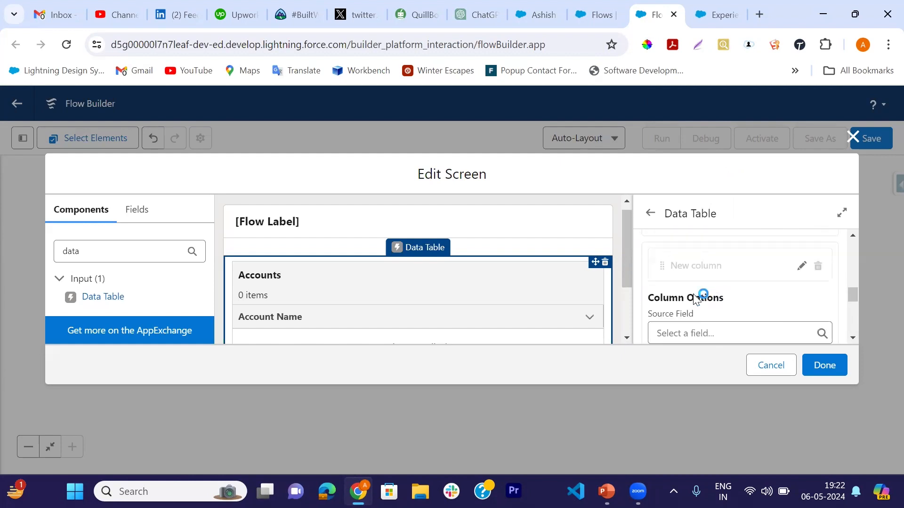
scroll(753, 304, down, 1)
click(741, 306)
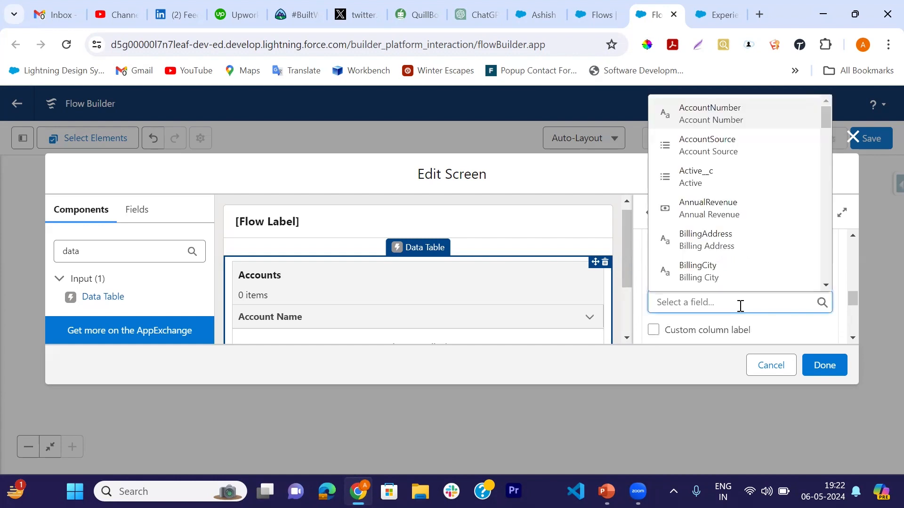
text(Accou)
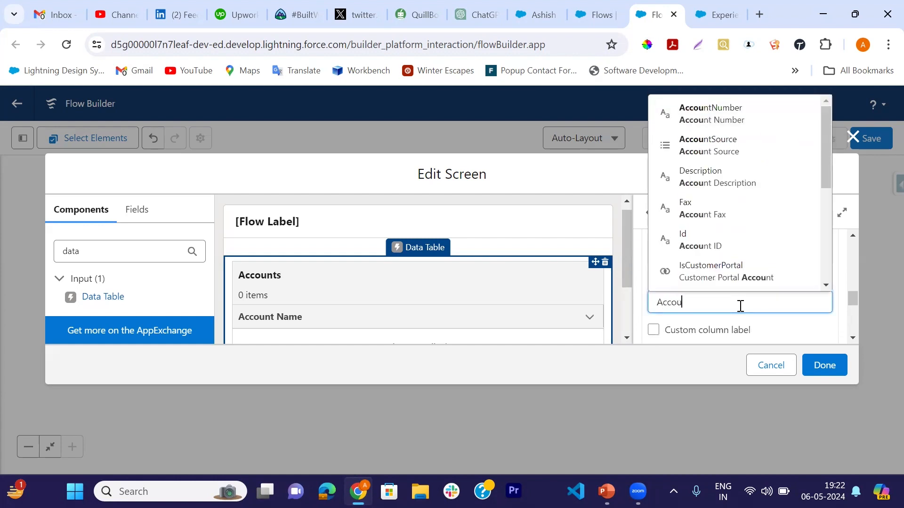
click(713, 111)
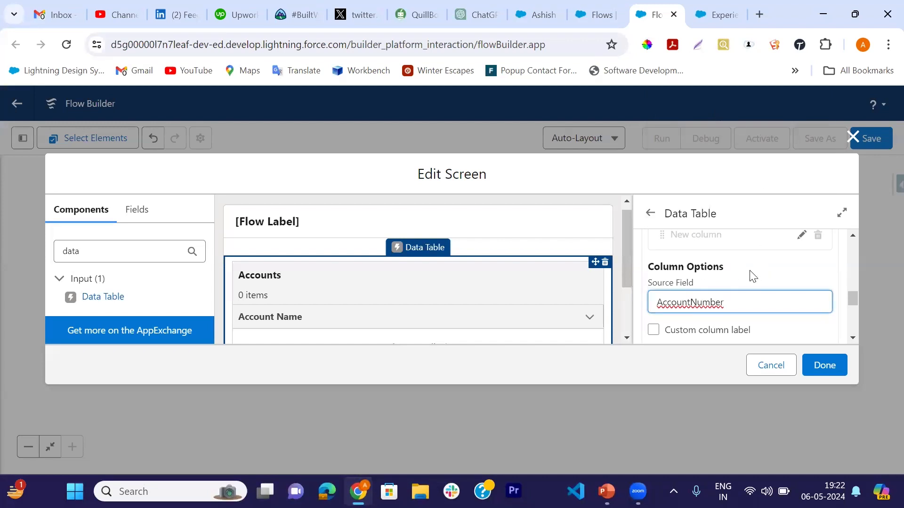
scroll(789, 299, down, 1)
scroll(762, 306, down, 2)
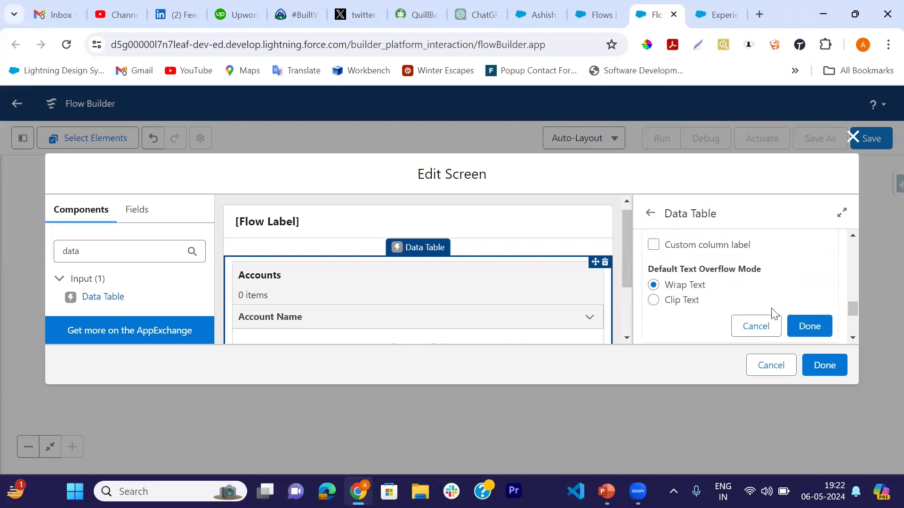
click(810, 322)
scroll(706, 301, up, 1)
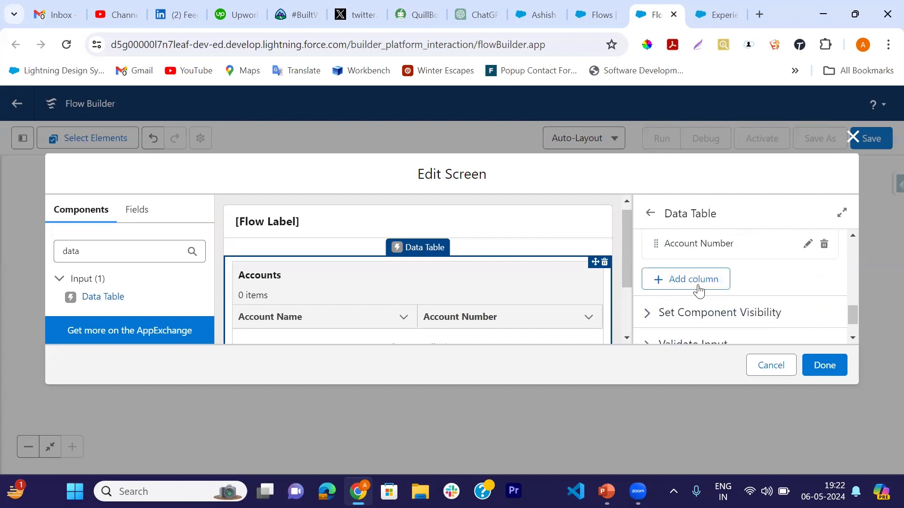
- Add a third column to the data table with the source field Type (Account Type), keeping the default text wrapping
click(694, 282)
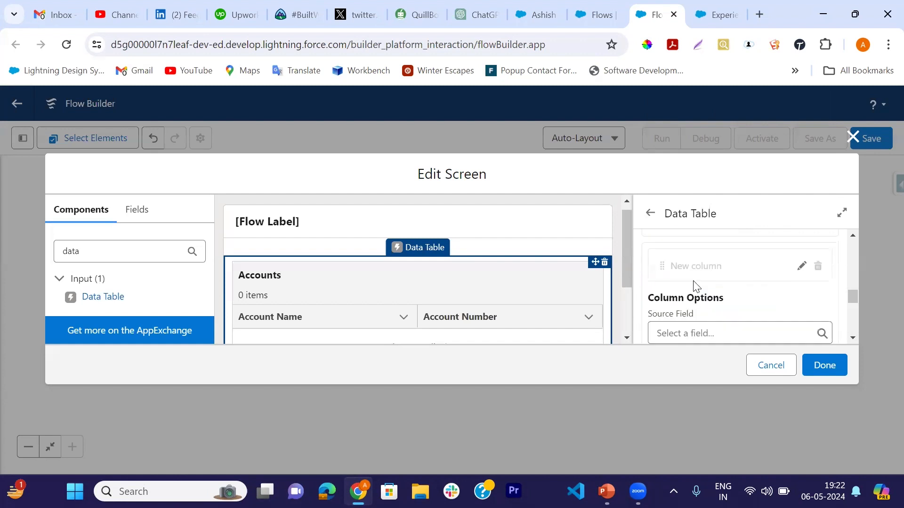
scroll(720, 287, down, 1)
click(719, 291)
text(Type)
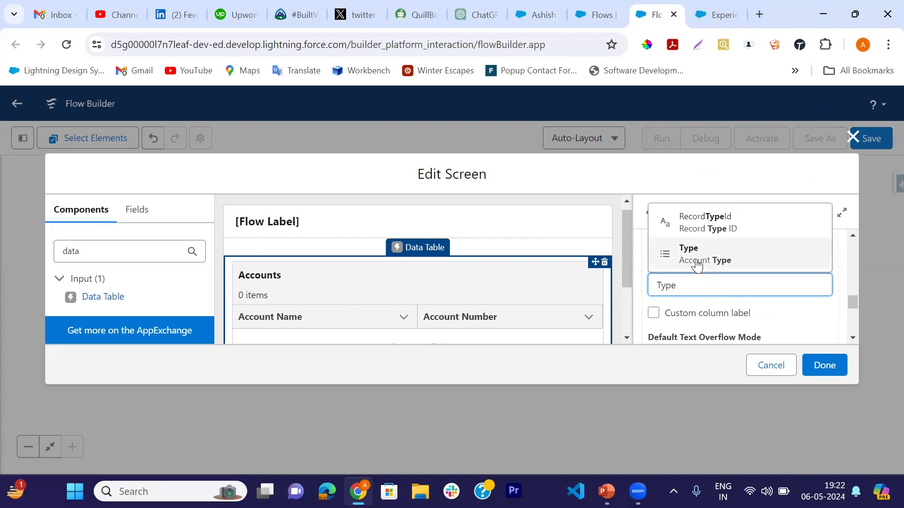
click(703, 264)
scroll(771, 287, down, 1)
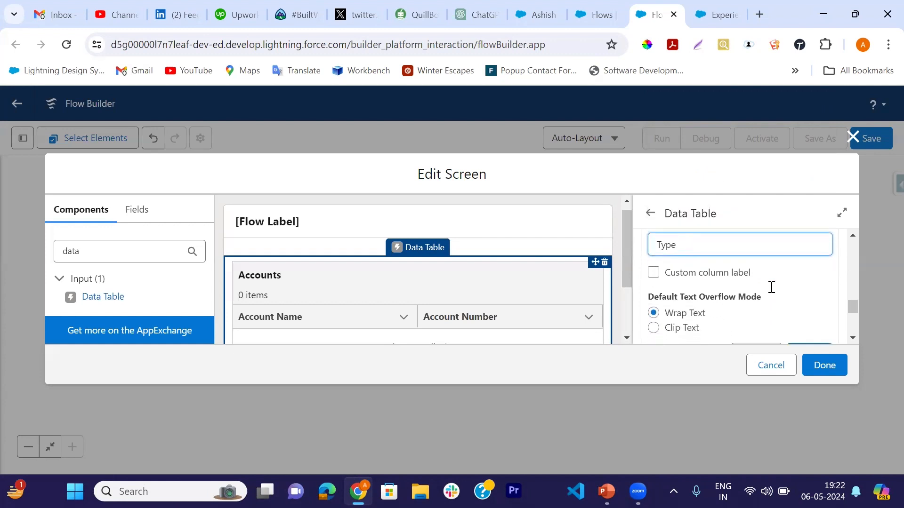
scroll(781, 305, down, 1)
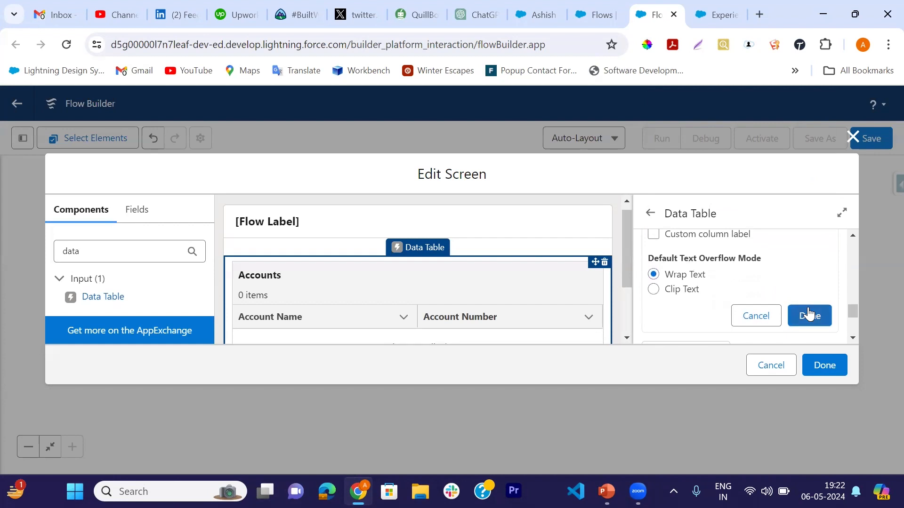
click(809, 314)
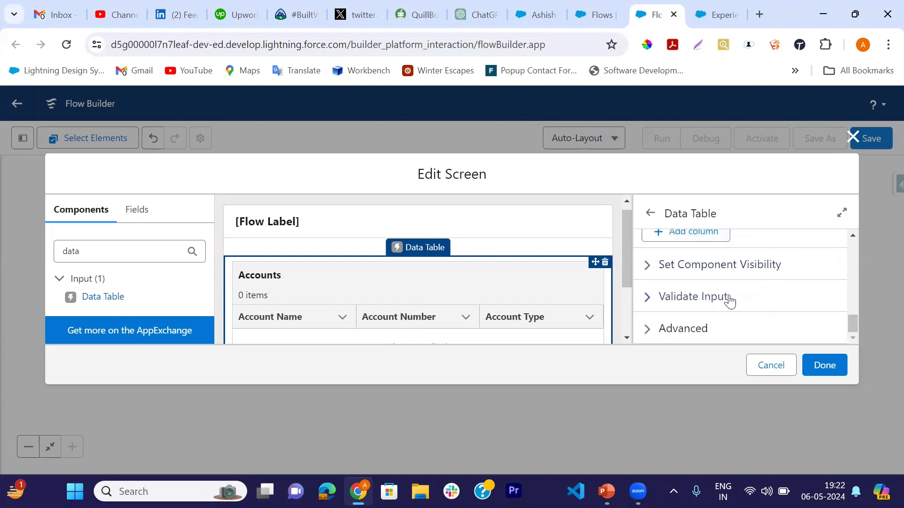
- Look through the data table's input validation settings, leave them empty, and finish editing the screen element
click(646, 302)
scroll(744, 298, down, 1)
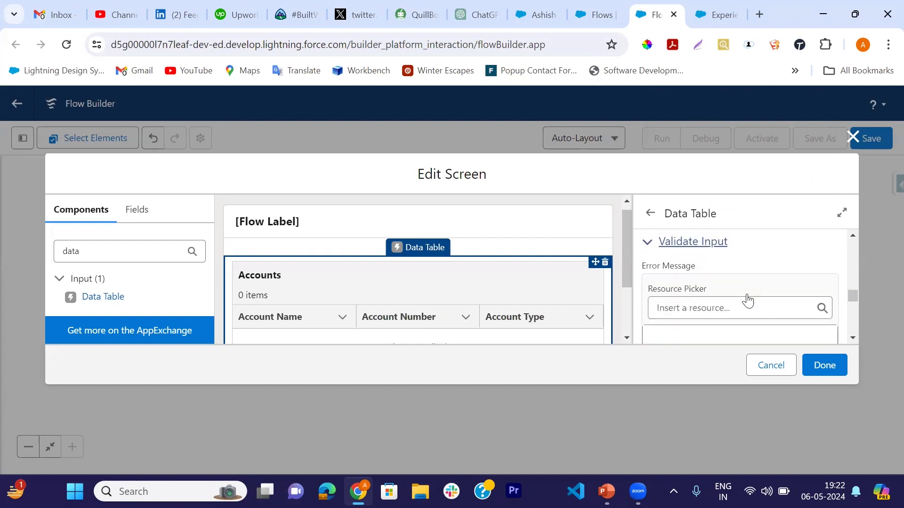
scroll(711, 308, down, 1)
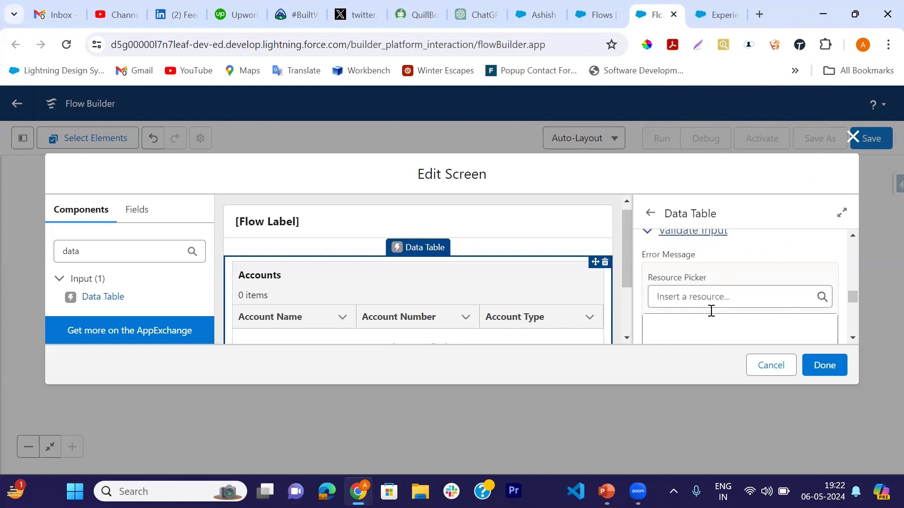
click(690, 273)
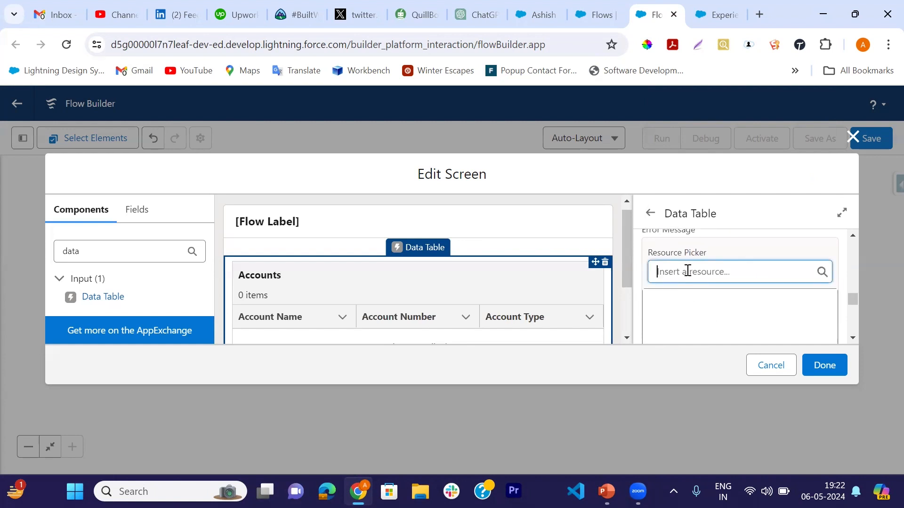
click(777, 249)
scroll(766, 277, down, 3)
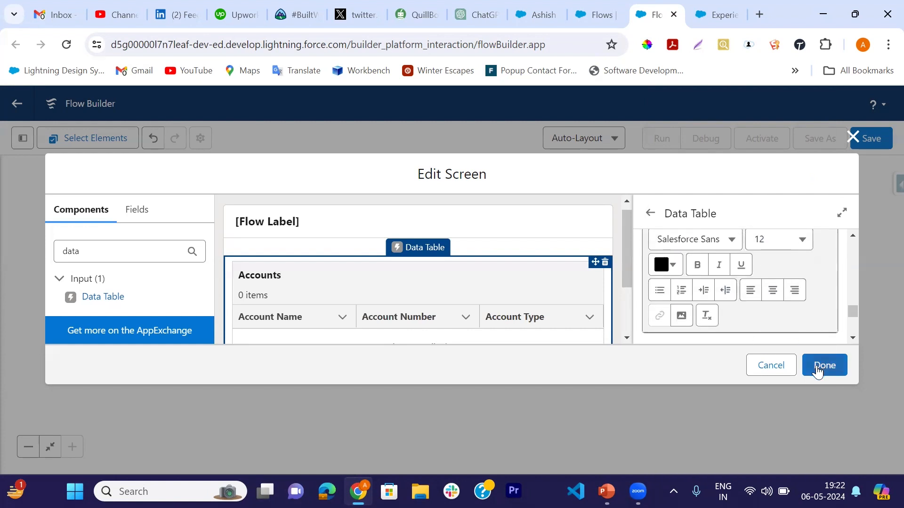
click(823, 366)
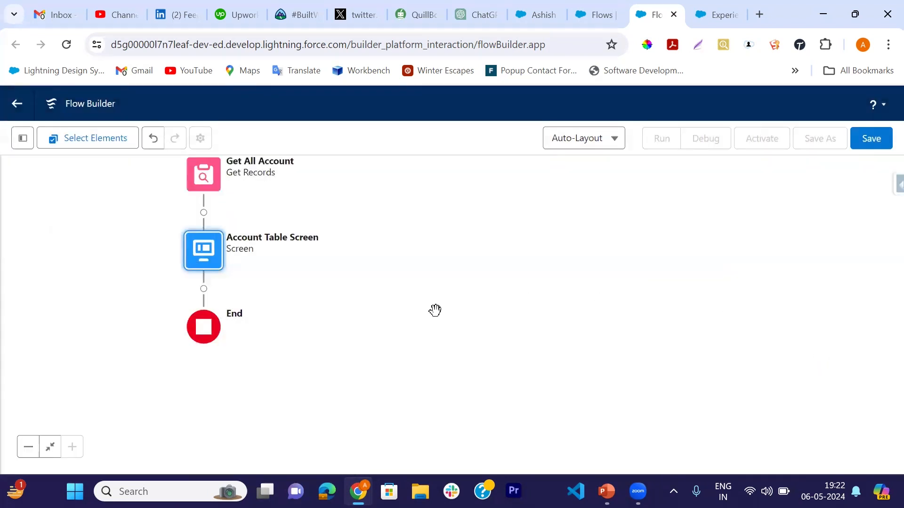
- Start saving the flow with the label Get All Account Record For Community and its matching API name
click(880, 142)
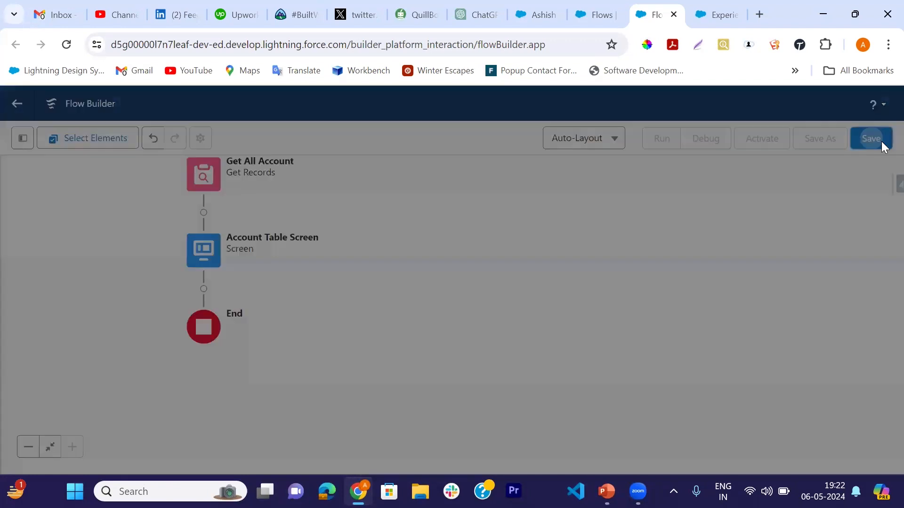
click(384, 231)
text(Get All Account Record For Community)
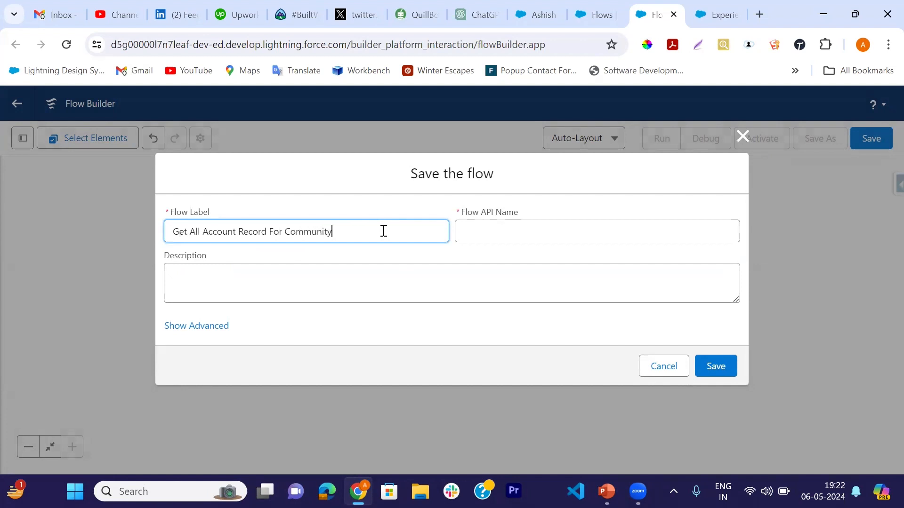
key(Tab)
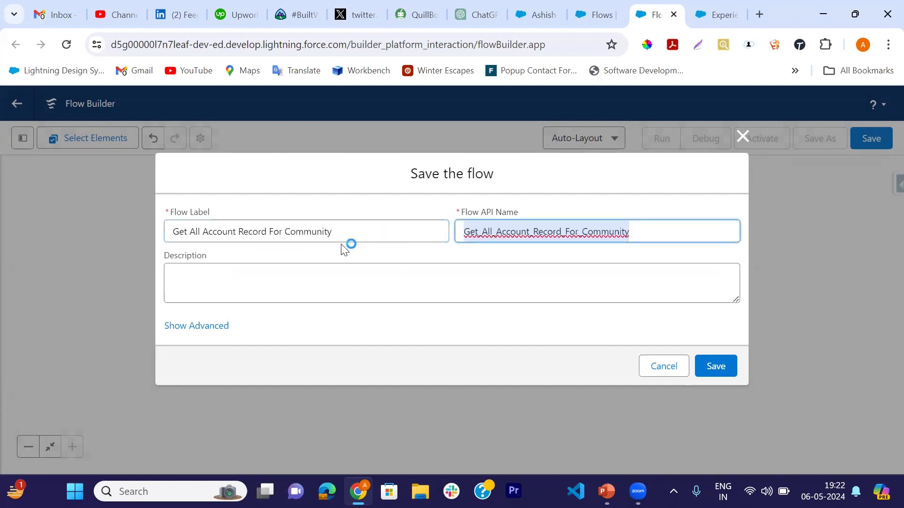
- Set the flow to run in User or System Context—Depends on How Flow is Launched, then save and activate it
click(207, 328)
scroll(412, 325, down, 1)
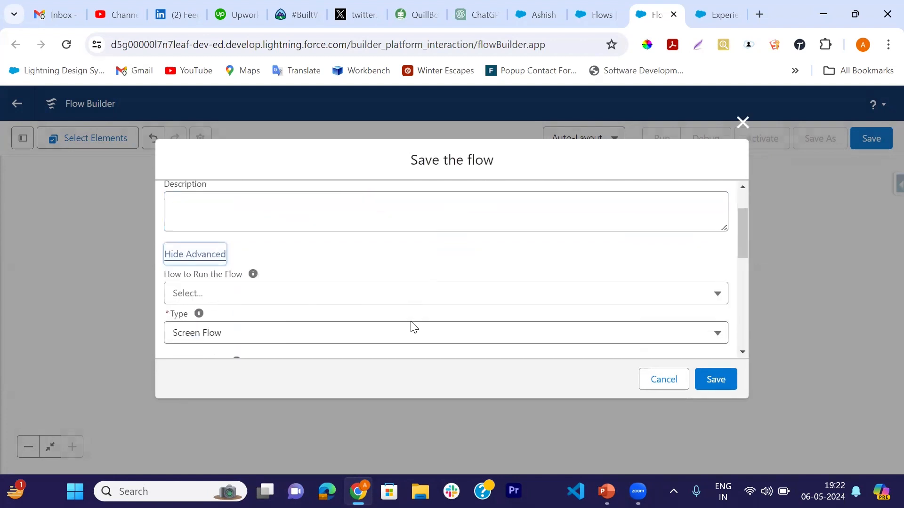
scroll(411, 323, down, 1)
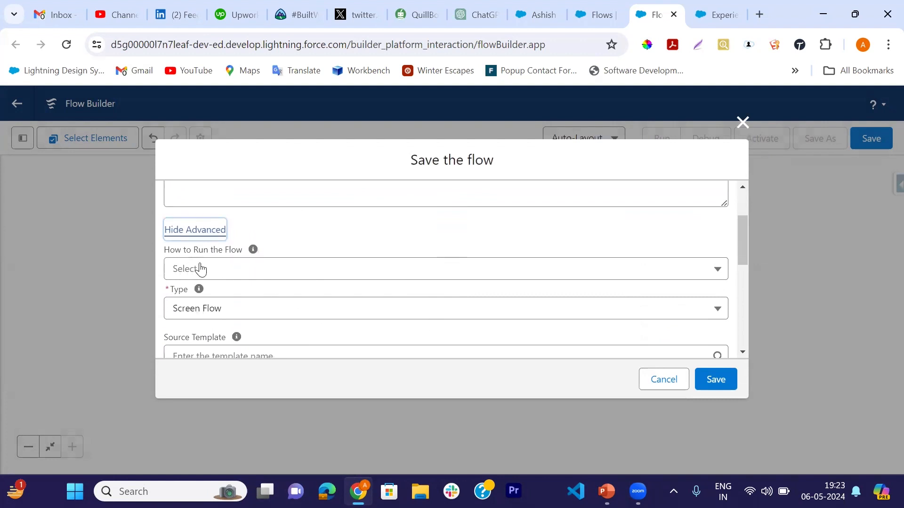
click(229, 269)
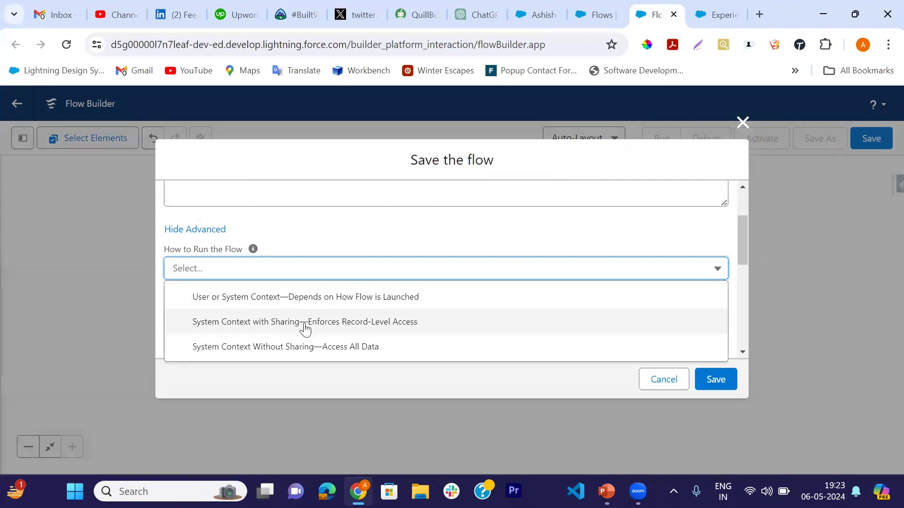
click(290, 299)
click(703, 377)
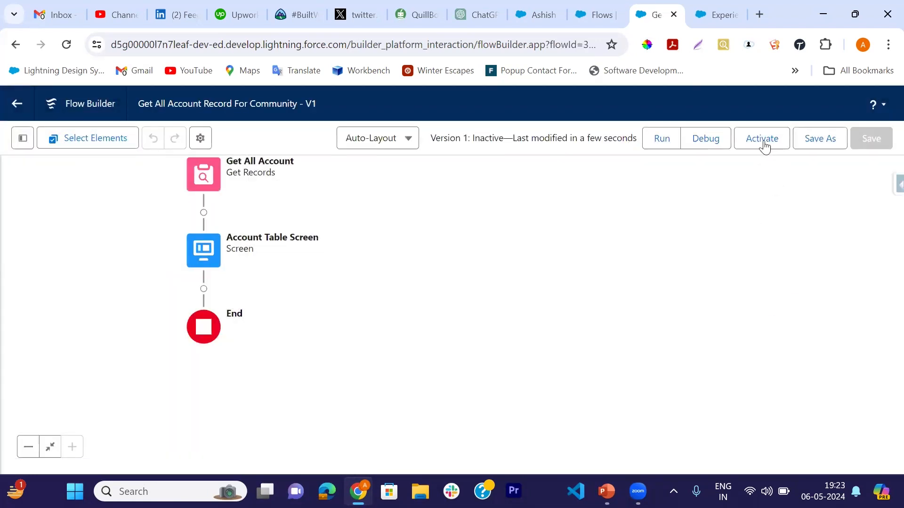
click(762, 141)
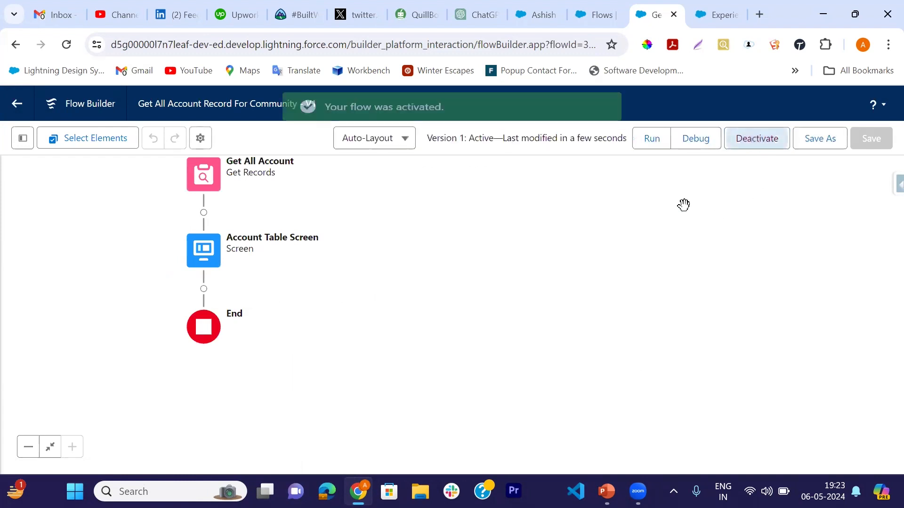
- In Experience Builder, add a Flow component to the Home page between the Featured tabs and the Ask a Question section
click(719, 15)
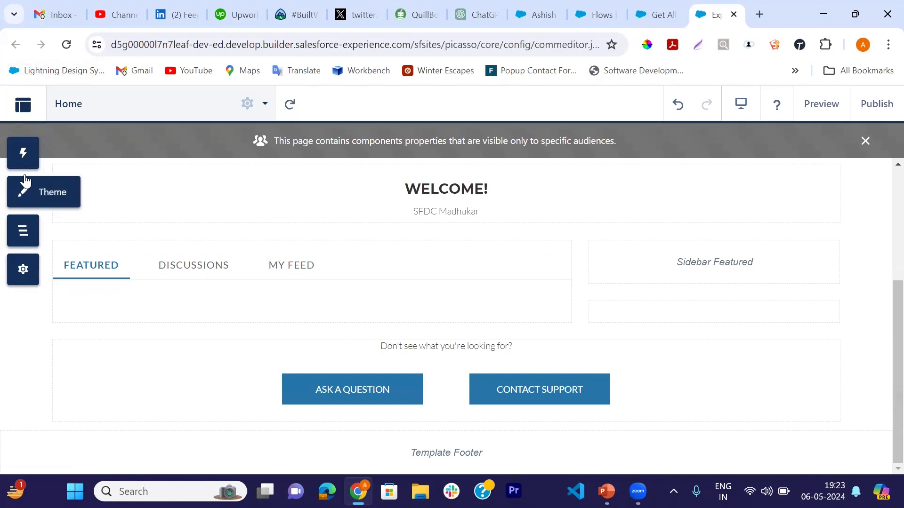
click(24, 151)
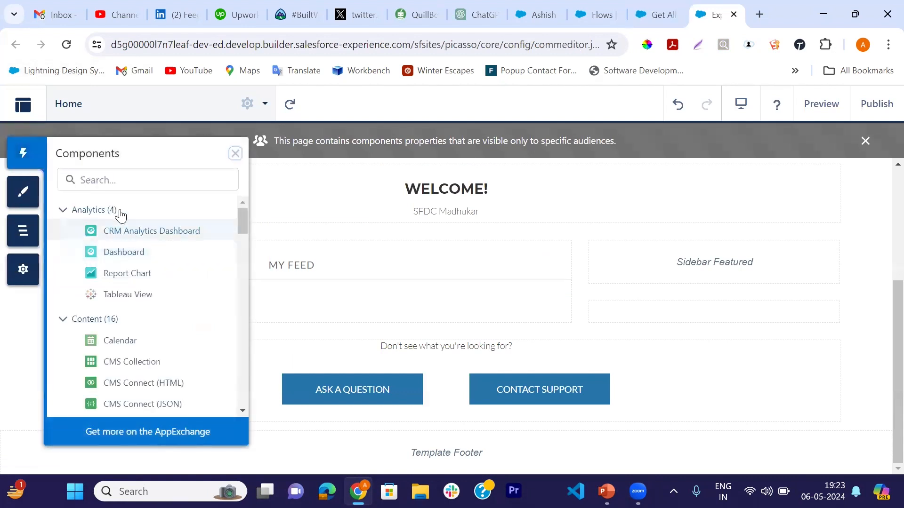
click(116, 183)
text(flow)
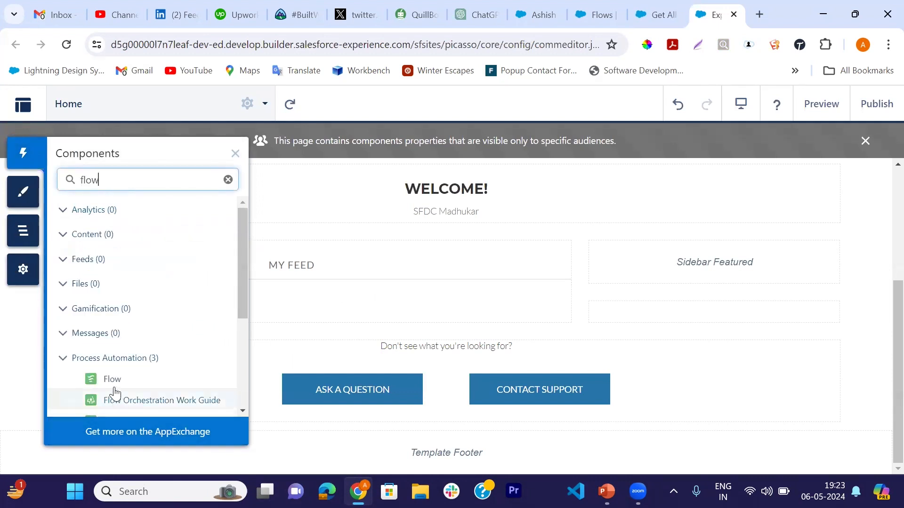
scroll(126, 363, down, 1)
drag(113, 343, 302, 353)
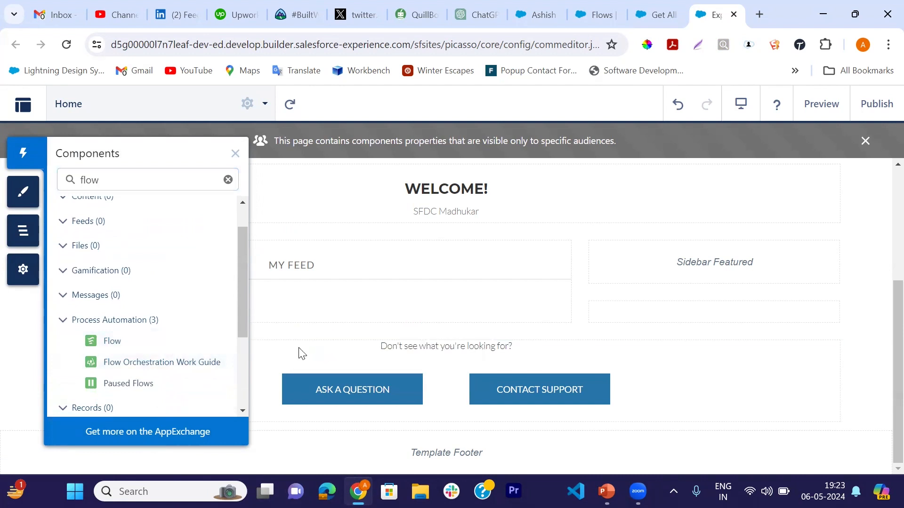
click(236, 154)
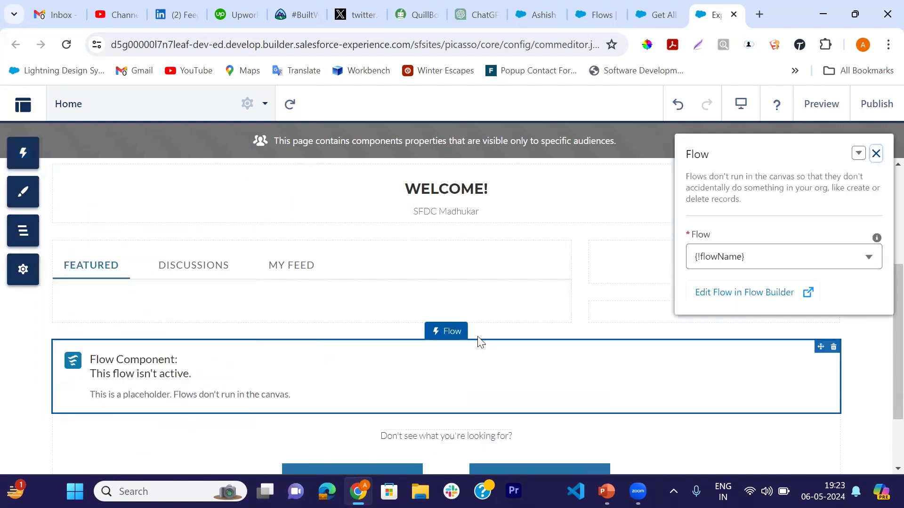
- Assign the flow Get All Account Record For Community to the new Flow component and close its properties
click(811, 258)
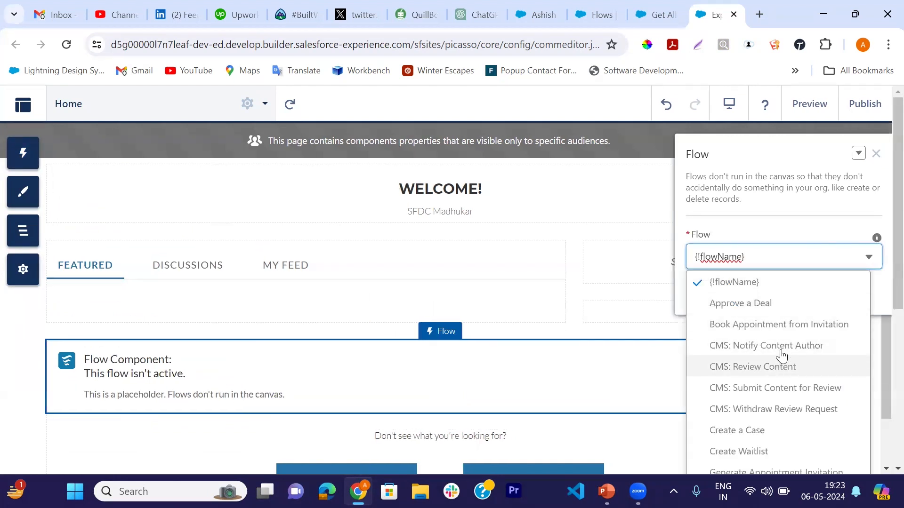
scroll(795, 404, down, 3)
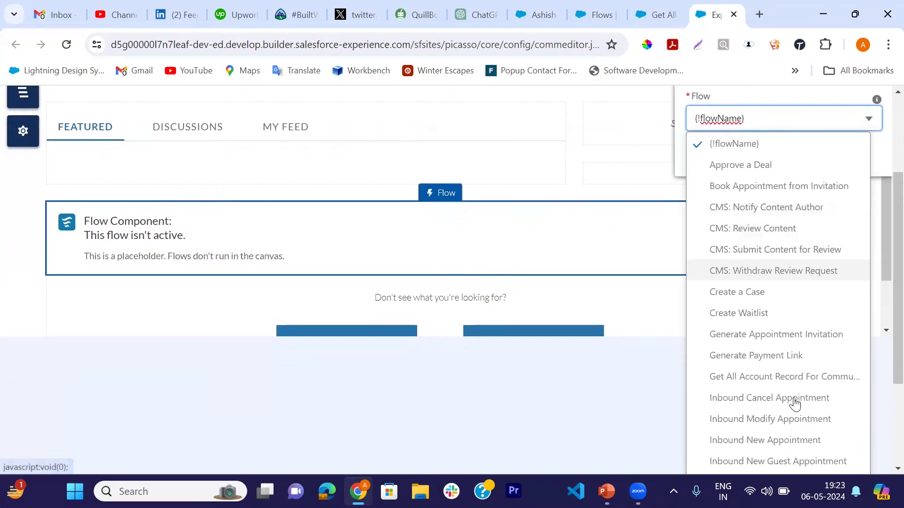
scroll(779, 382, down, 1)
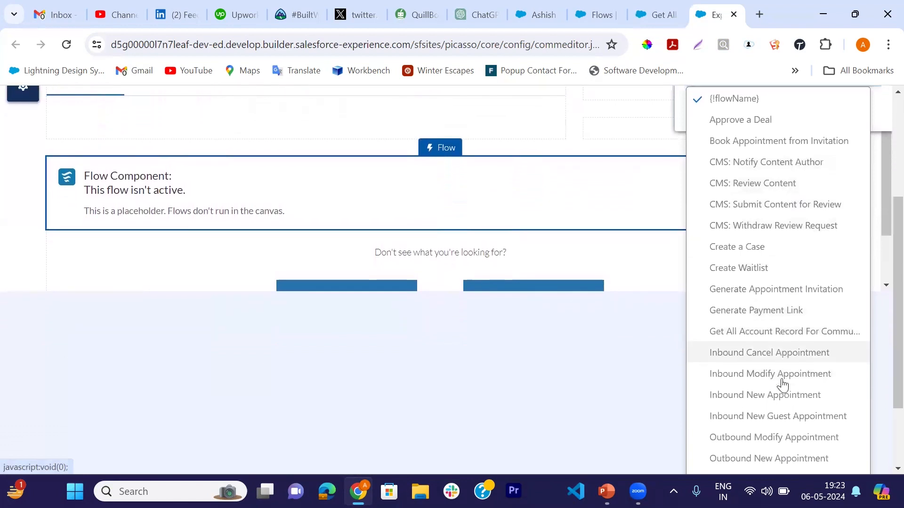
click(788, 322)
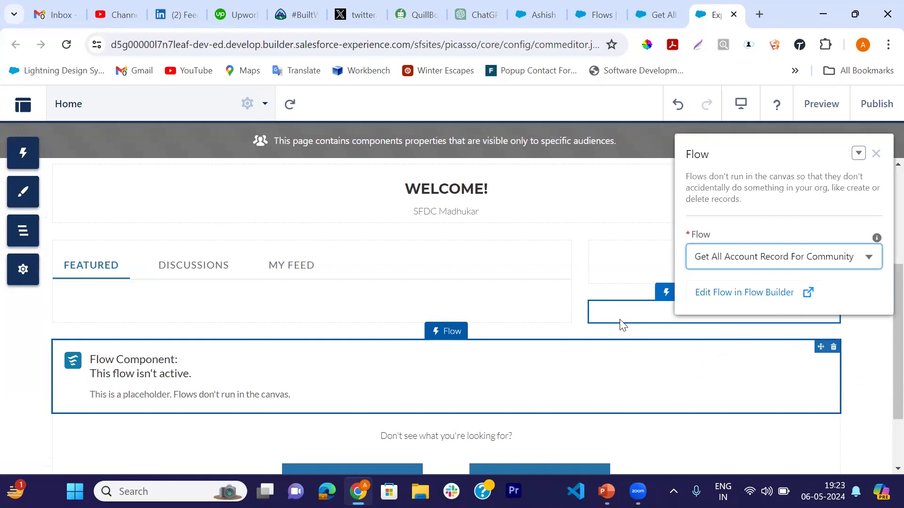
click(876, 156)
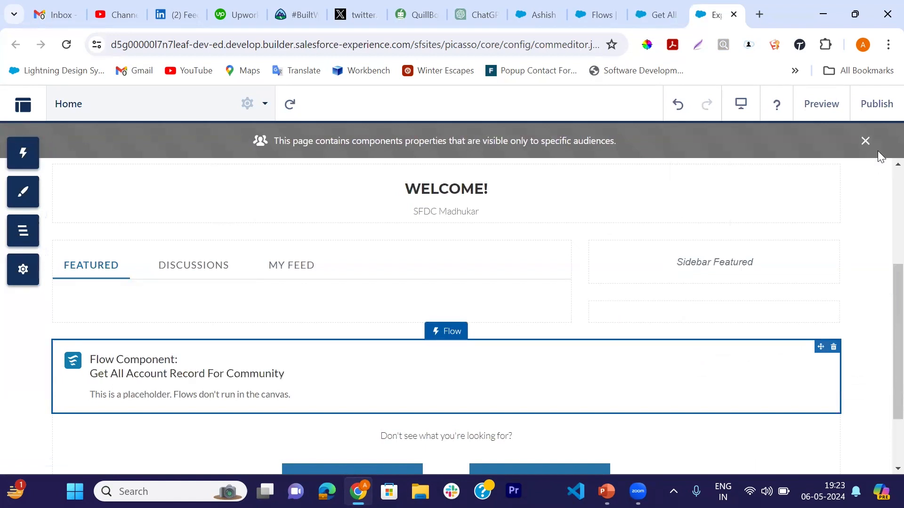
- Publish the Experience site changes and dismiss the publishing notice
scroll(585, 319, down, 1)
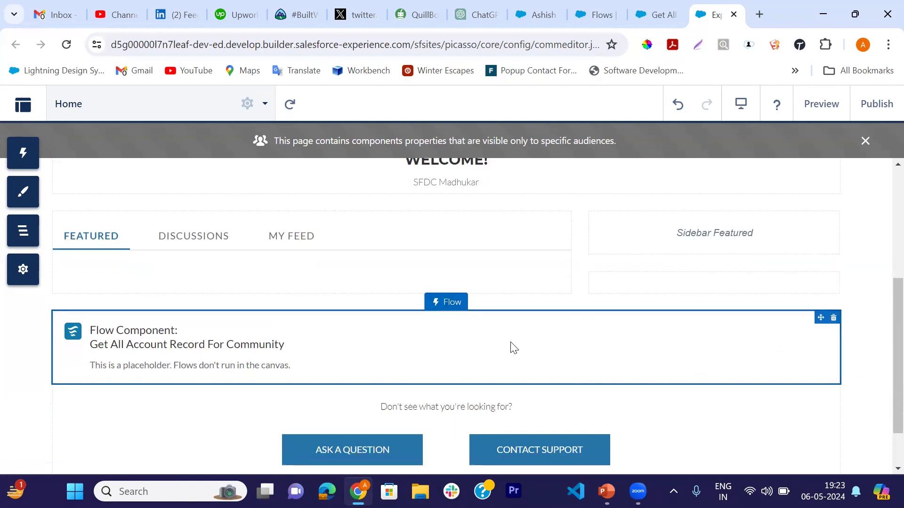
click(870, 106)
click(655, 390)
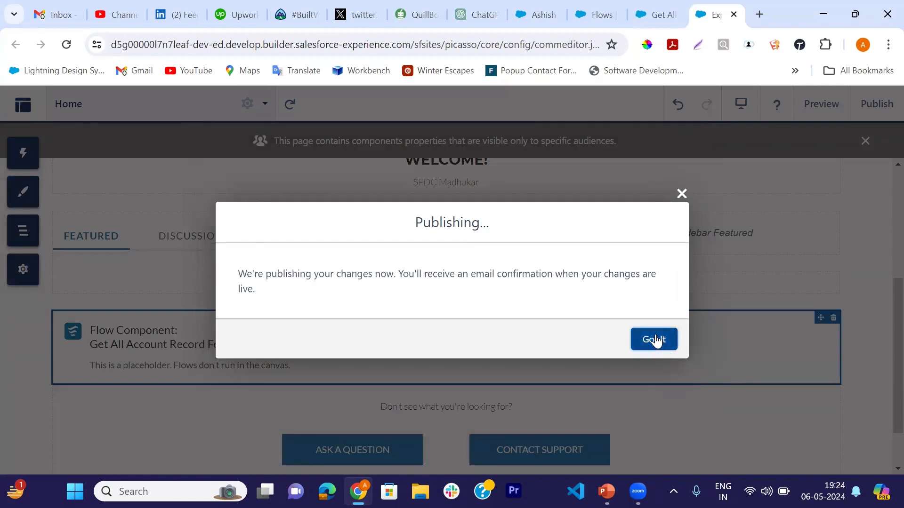
click(656, 340)
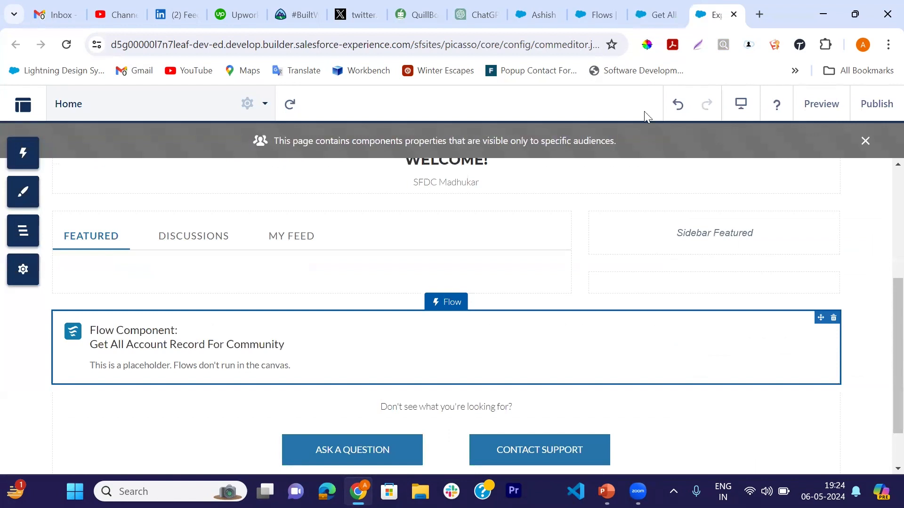
- In the Salesforce org, find Accounts in the app launcher and open the Report Dashboard account record
click(601, 13)
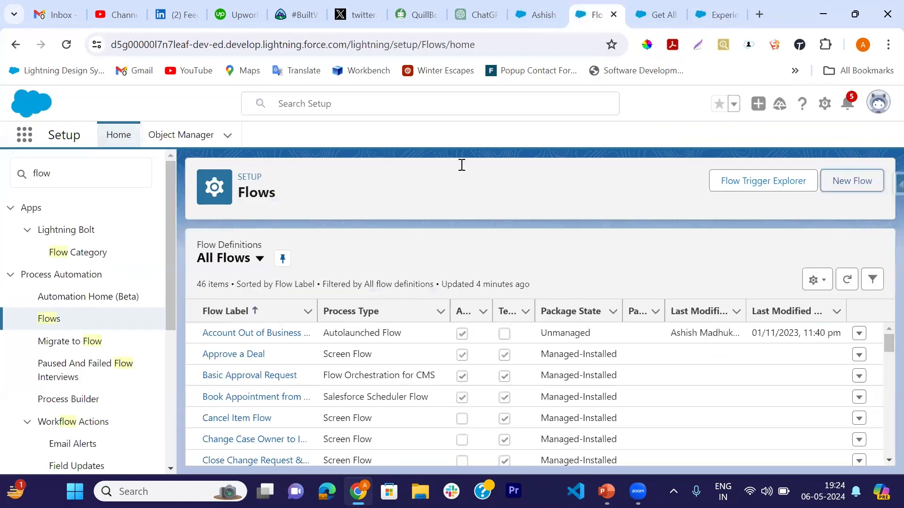
click(31, 141)
text(Account)
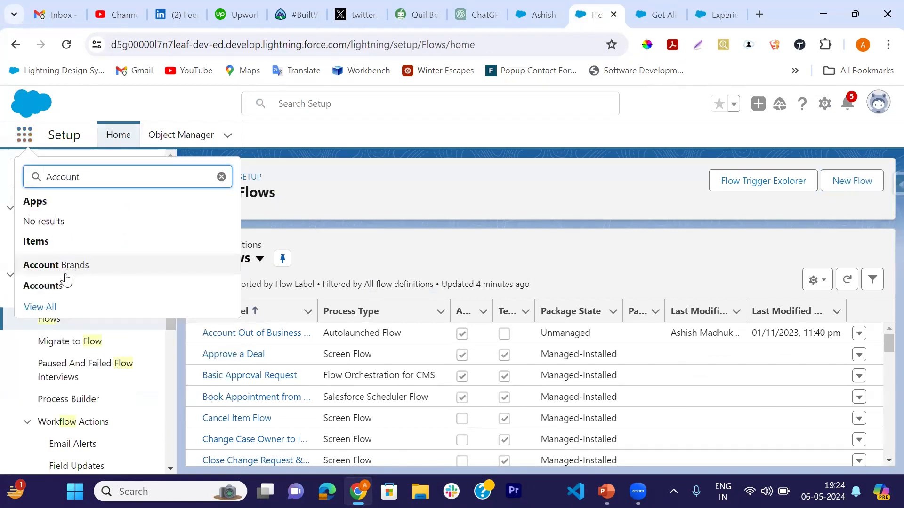
click(47, 286)
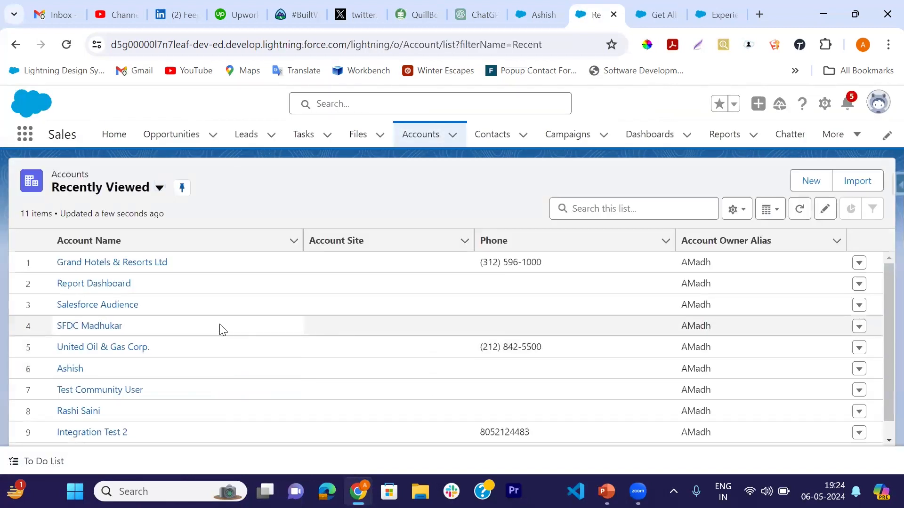
click(117, 285)
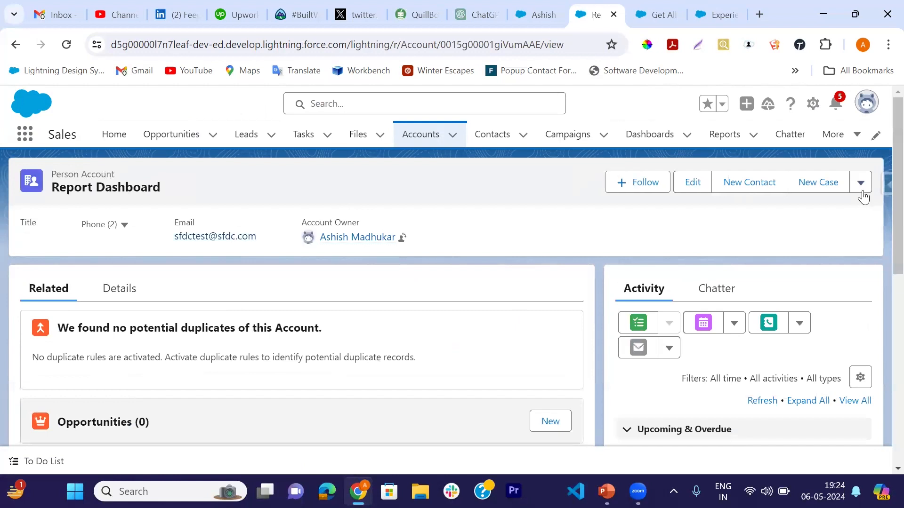
- Log in to the Experience site as the user of the Report Dashboard account
click(863, 193)
scroll(786, 315, down, 2)
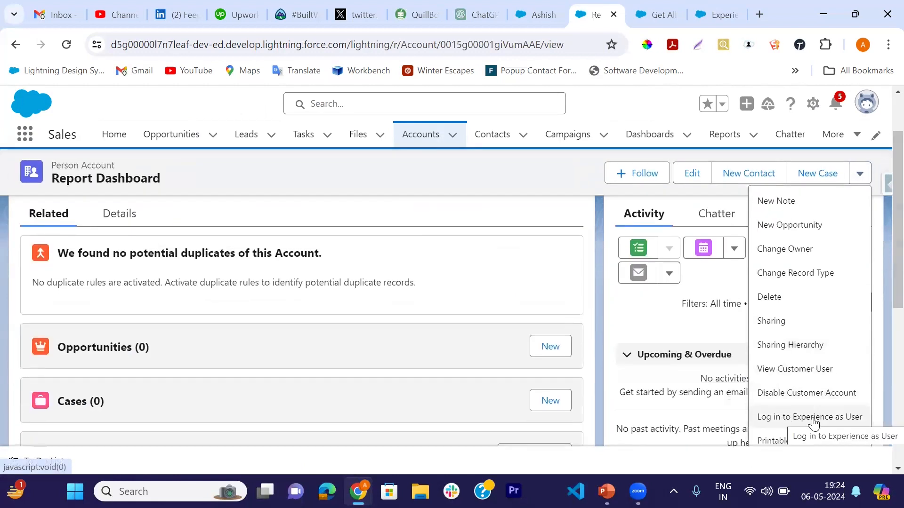
click(813, 418)
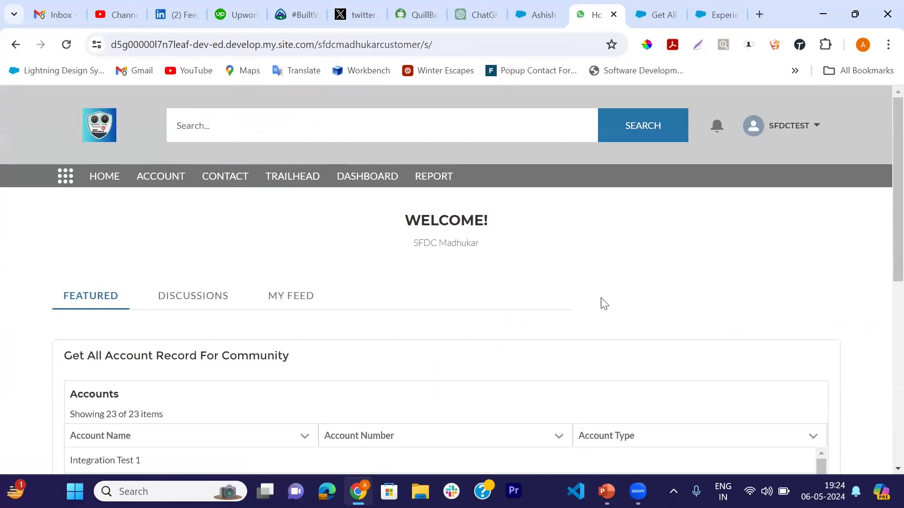
- Examine the Accounts table that the flow shows on the community Home page, including its name, number and type columns
scroll(588, 299, down, 3)
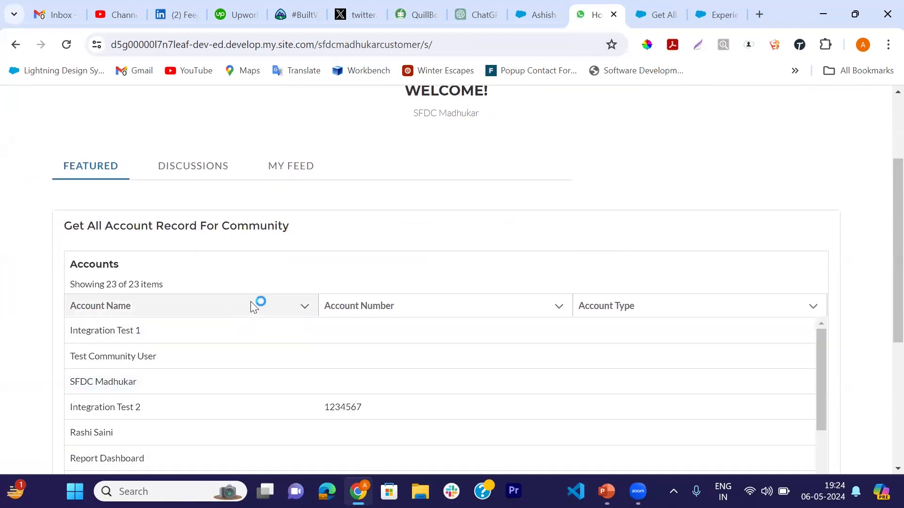
scroll(281, 385, down, 5)
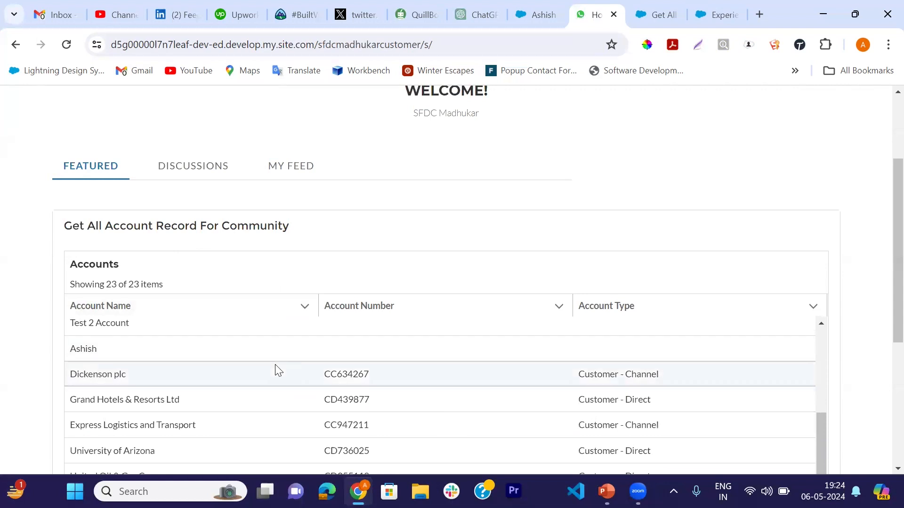
scroll(273, 383, up, 5)
scroll(389, 279, down, 4)
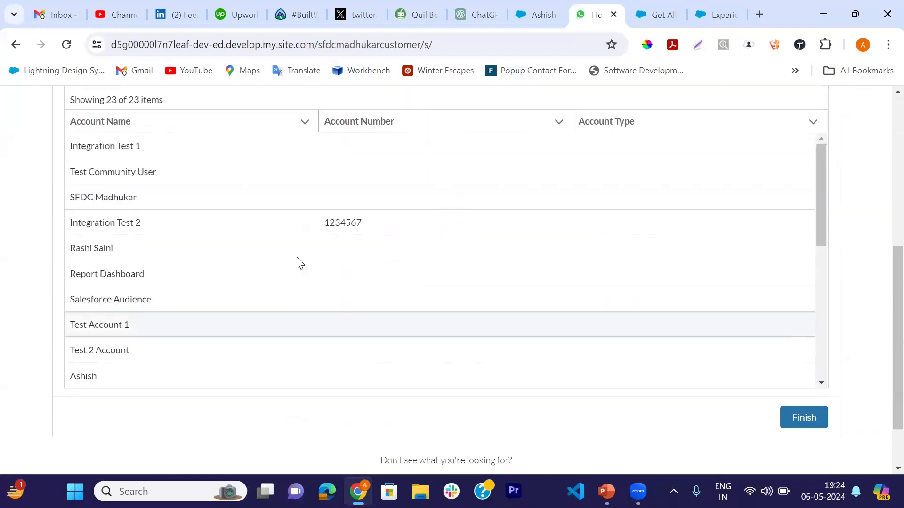
scroll(317, 290, down, 5)
scroll(432, 267, up, 4)
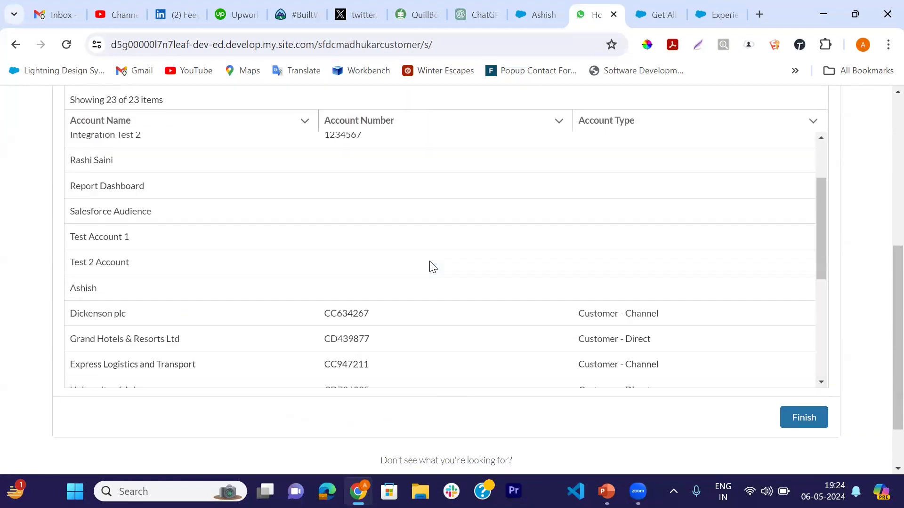
scroll(432, 266, up, 2)
click(658, 13)
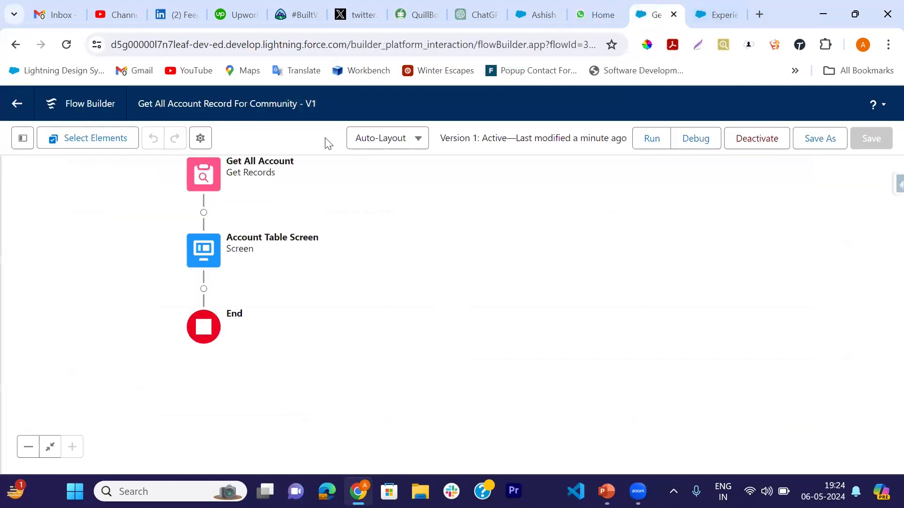
click(718, 15)
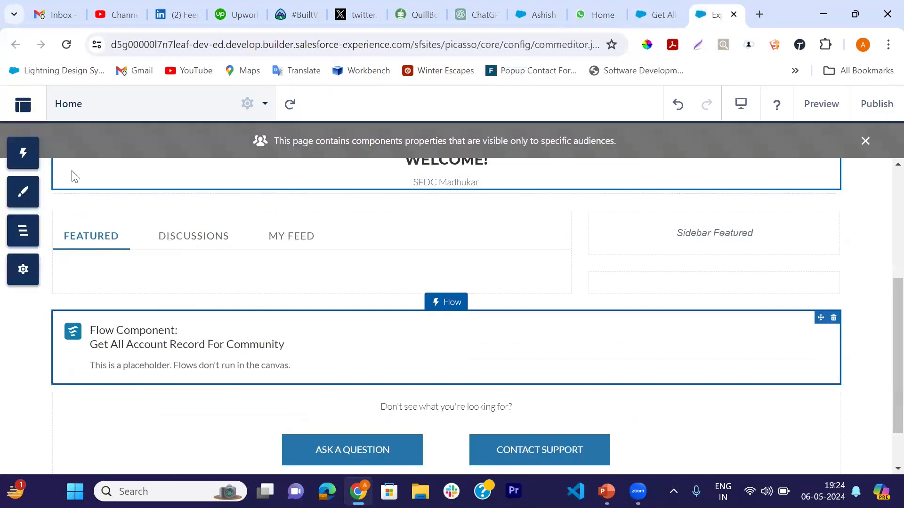
click(536, 13)
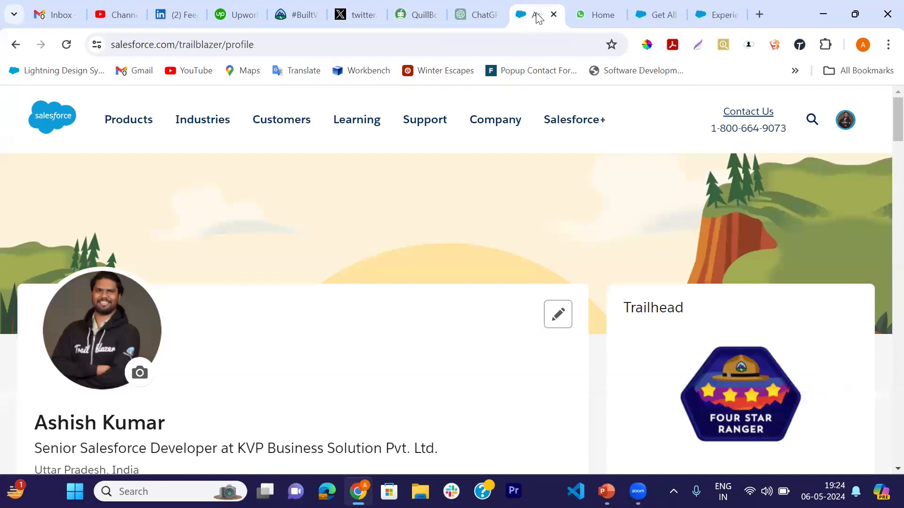
click(601, 11)
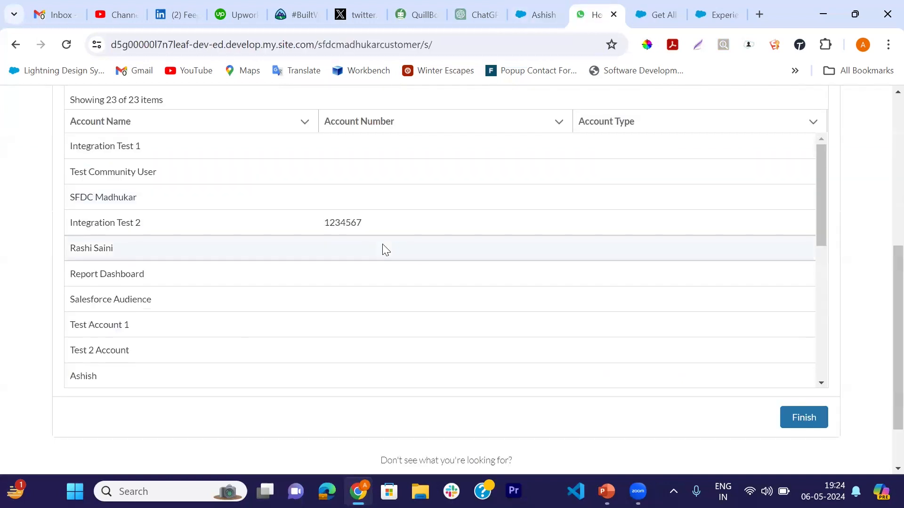
click(651, 13)
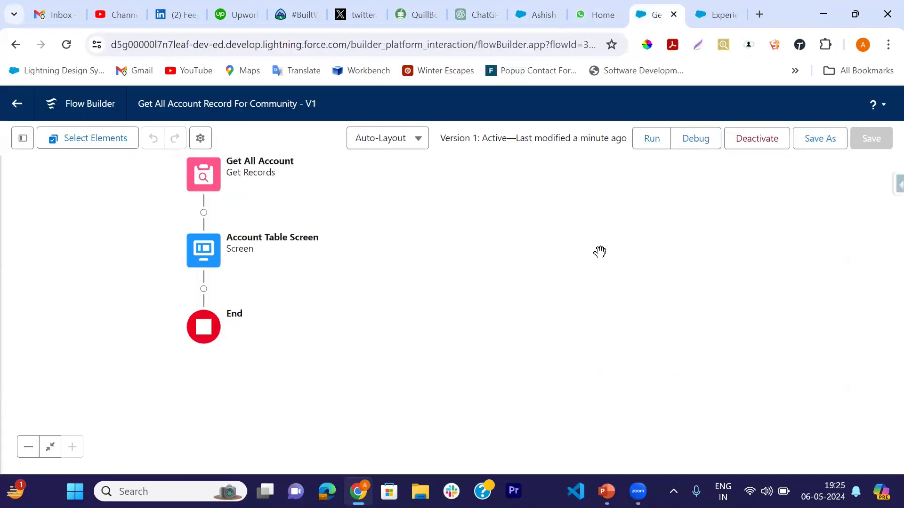
click(715, 11)
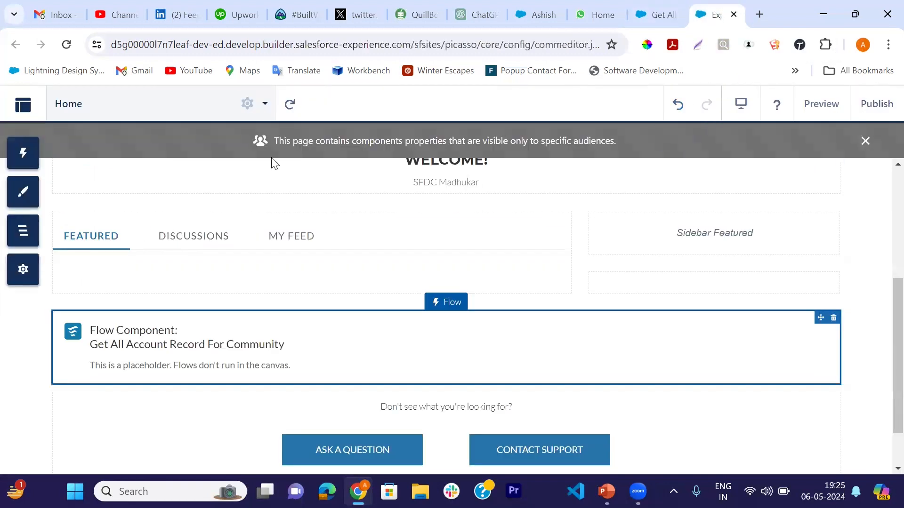
click(661, 13)
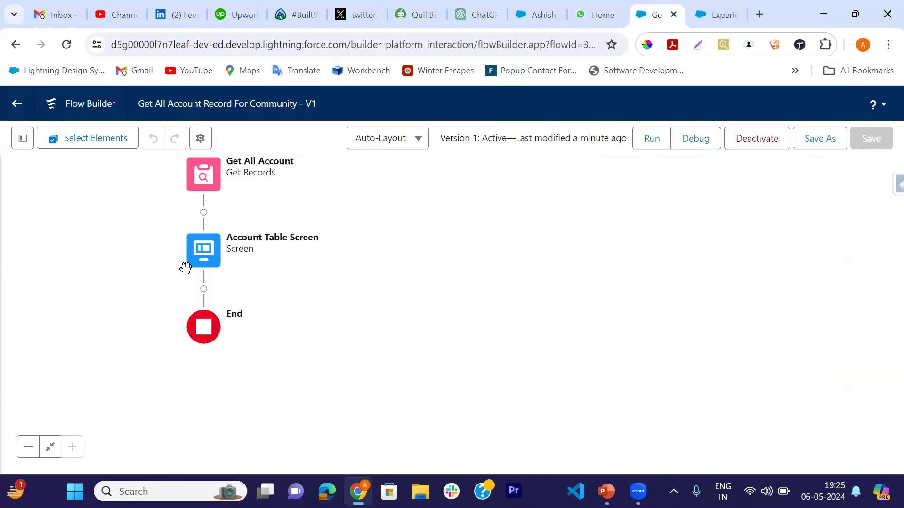
- Leave the flow for the Flows list in Setup and reopen Get All Account Record For Community from there
click(17, 112)
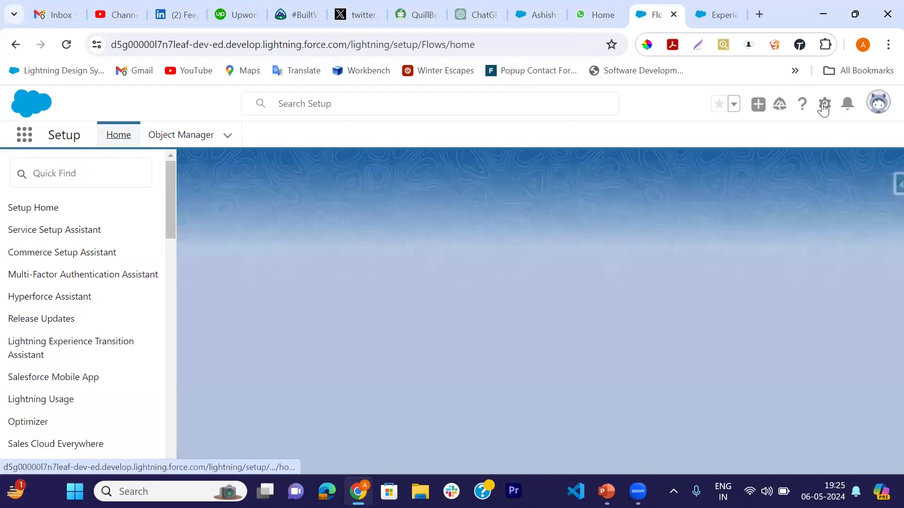
click(825, 105)
click(795, 141)
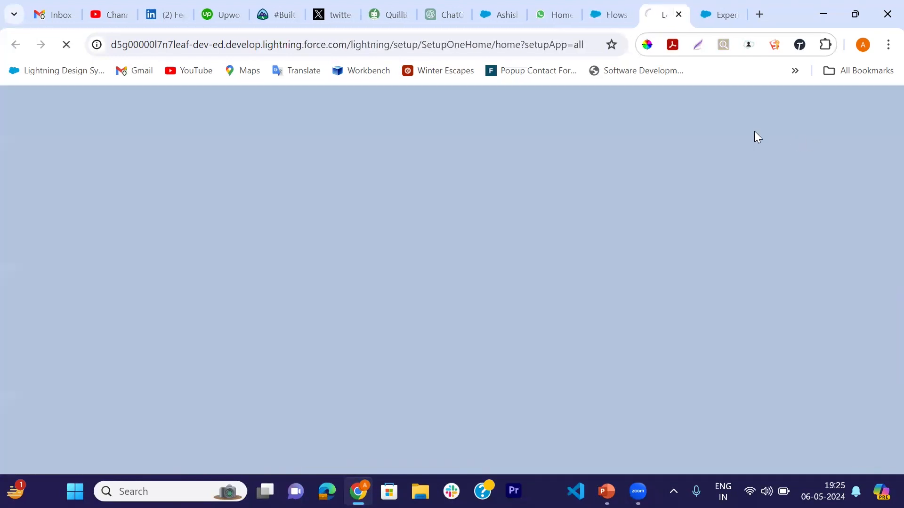
click(612, 17)
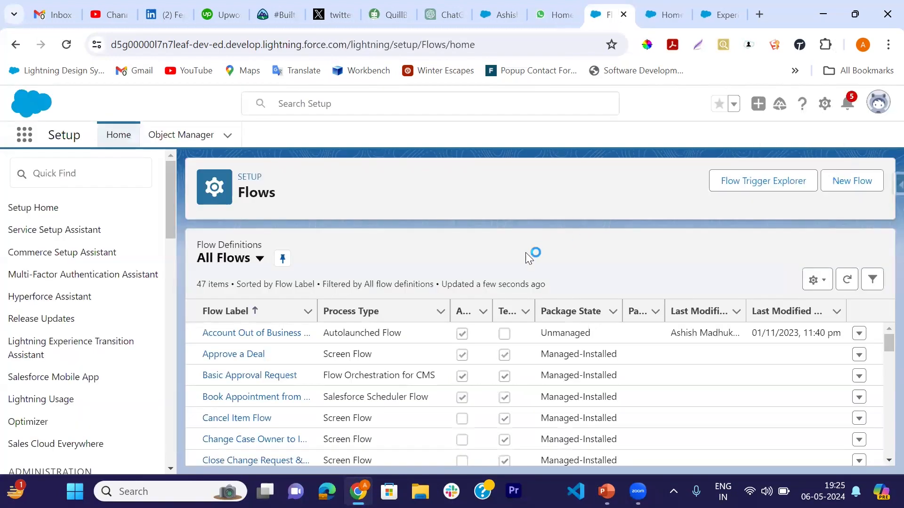
scroll(388, 382, down, 5)
scroll(388, 385, down, 7)
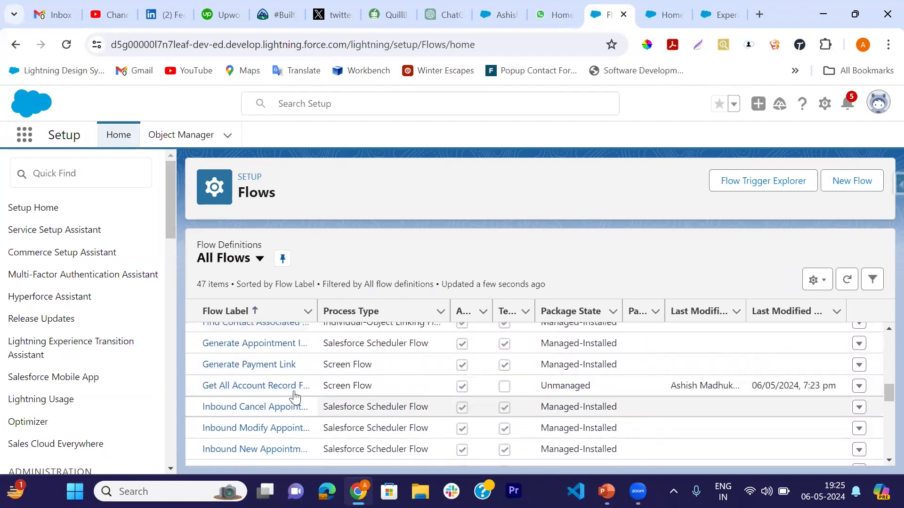
click(269, 391)
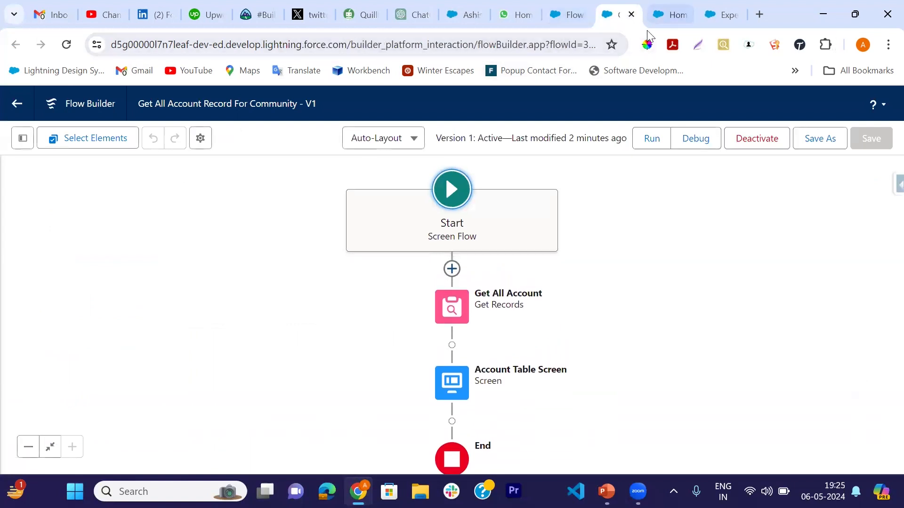
- Back in Setup, search for Sharing and open the Sharing Settings page
click(573, 13)
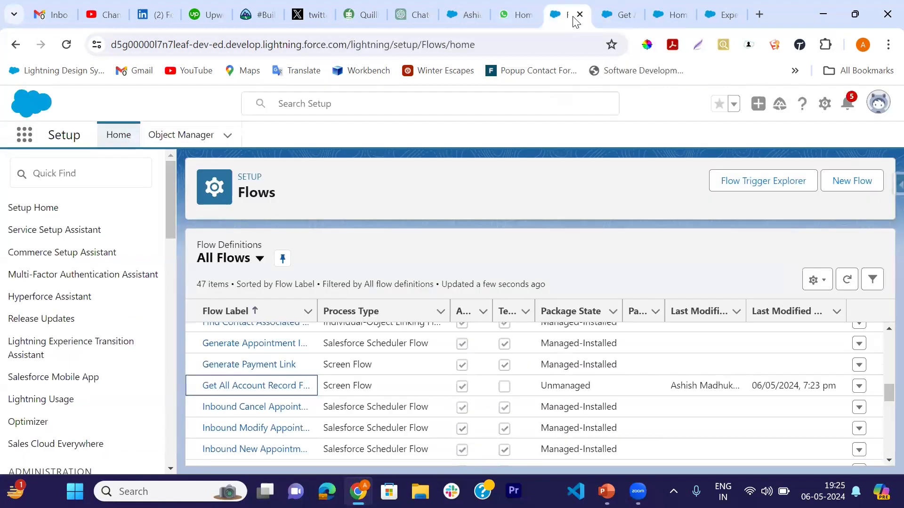
click(109, 182)
text(Sh)
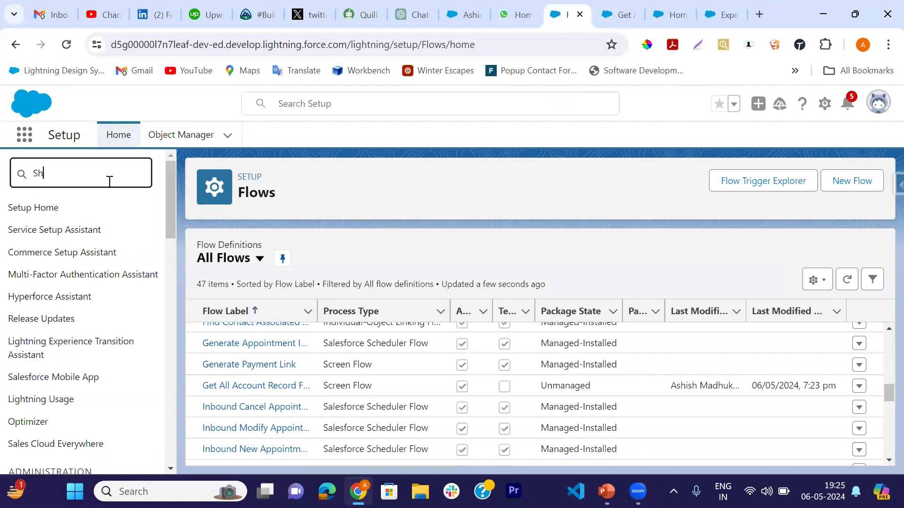
text(aring)
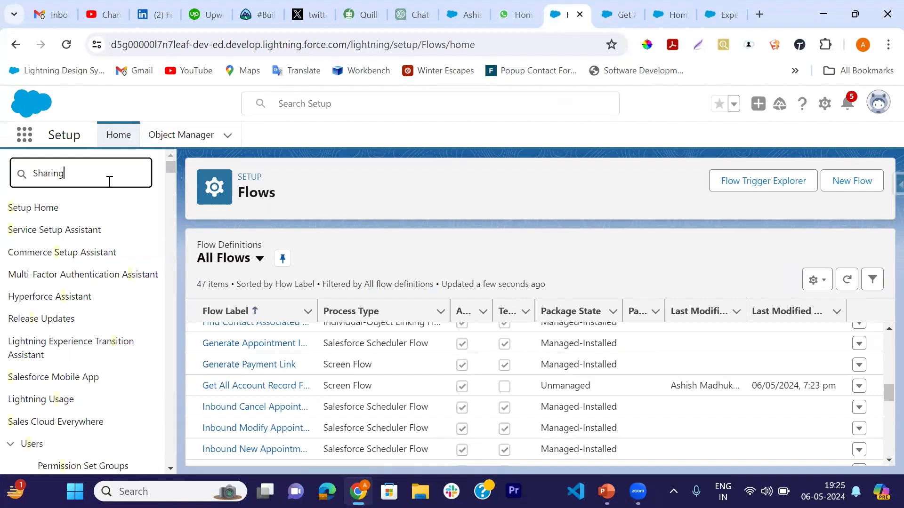
click(74, 275)
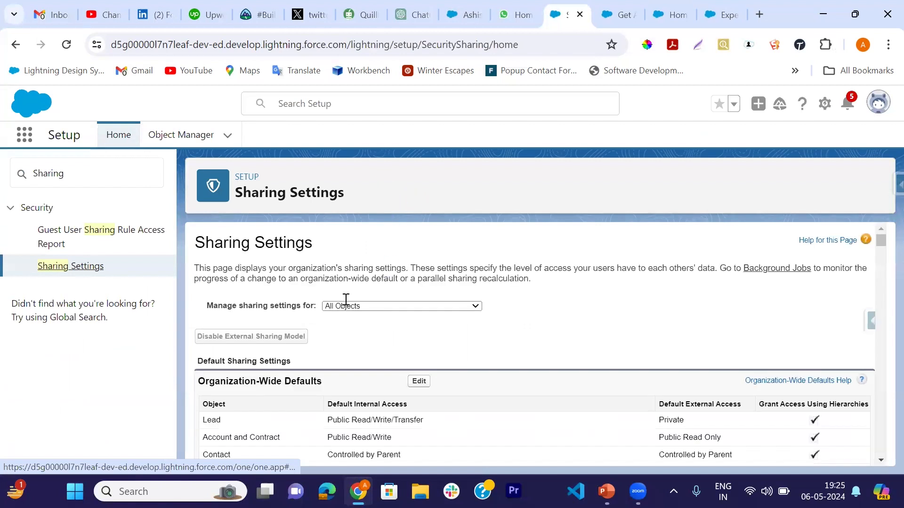
- Check the default internal and external access of Account and Contract in the Organization-Wide Defaults
scroll(398, 376, down, 3)
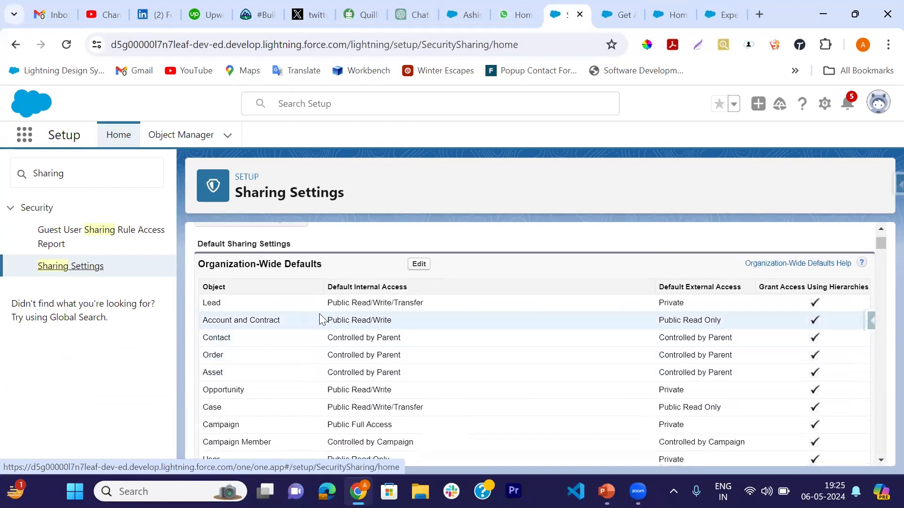
triple_click(359, 320)
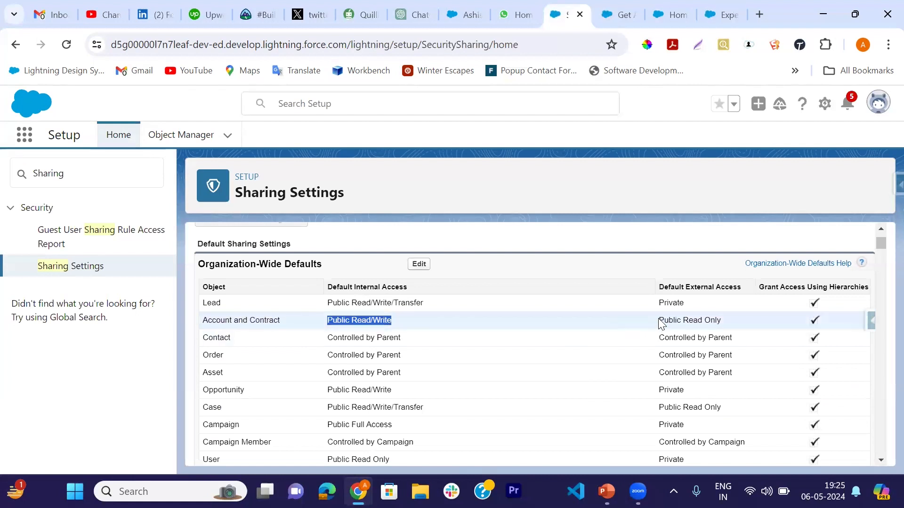
drag(659, 322, 746, 331)
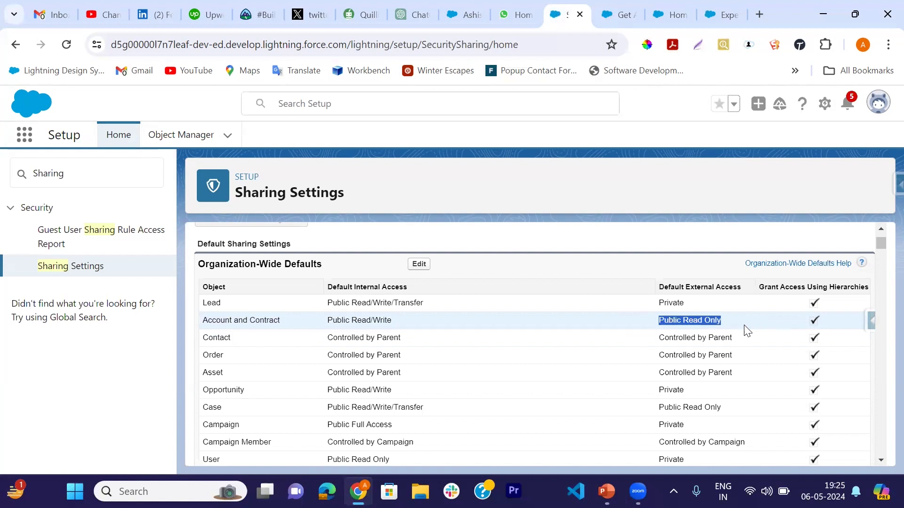
- Set the Default External Access of Account and Contract to Private, accept the Case access notices, and save with sharing recalculation
click(419, 265)
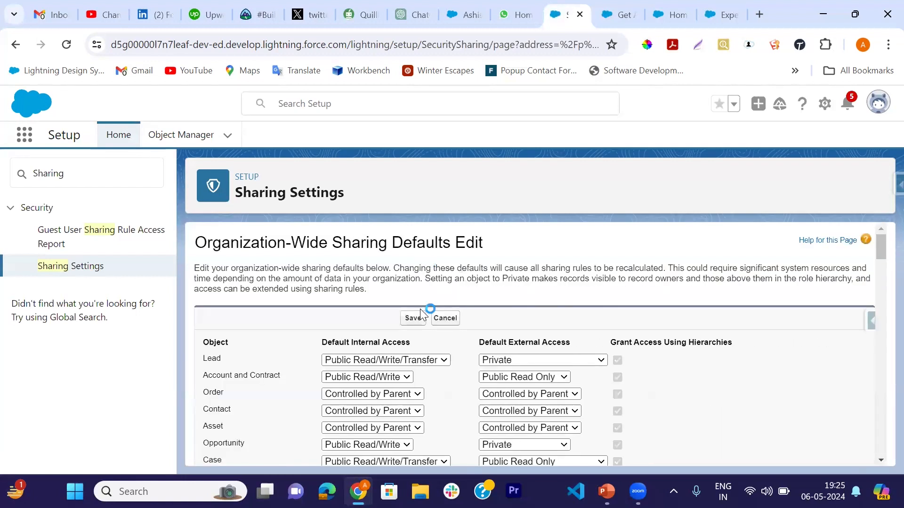
scroll(424, 311, down, 1)
scroll(523, 366, down, 1)
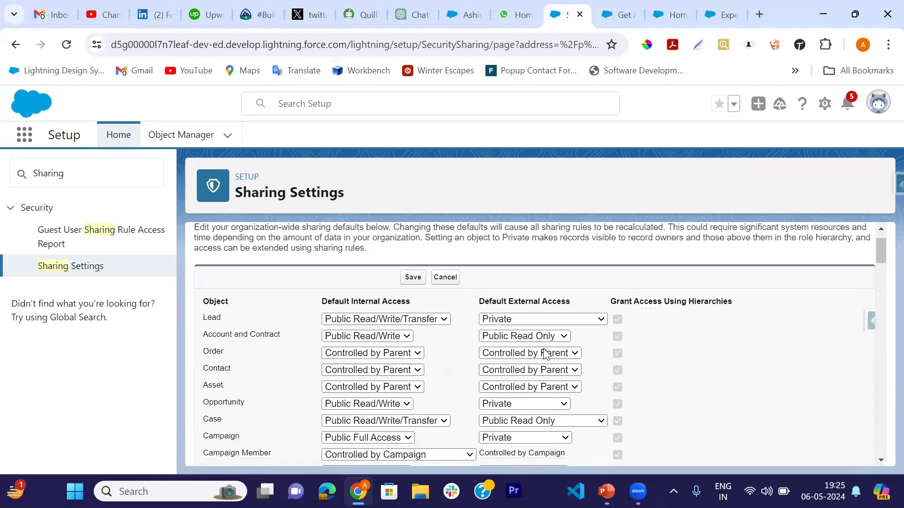
click(546, 336)
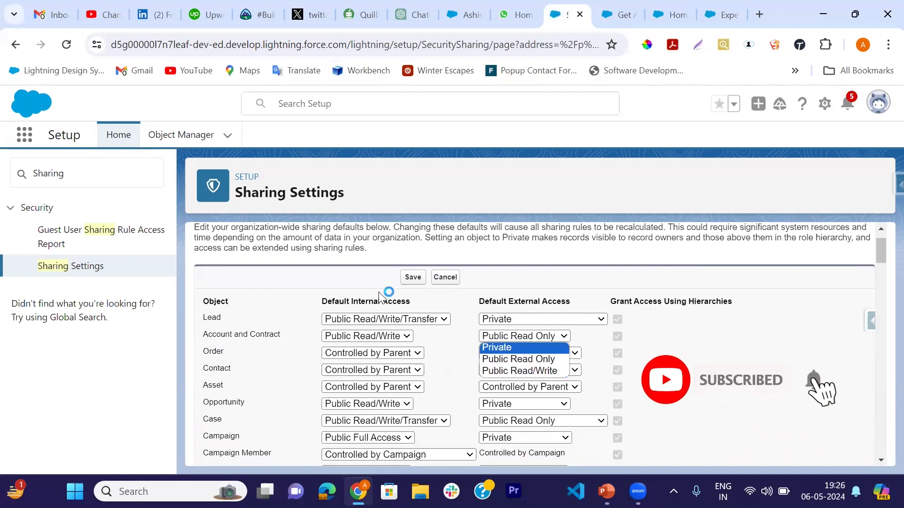
click(516, 348)
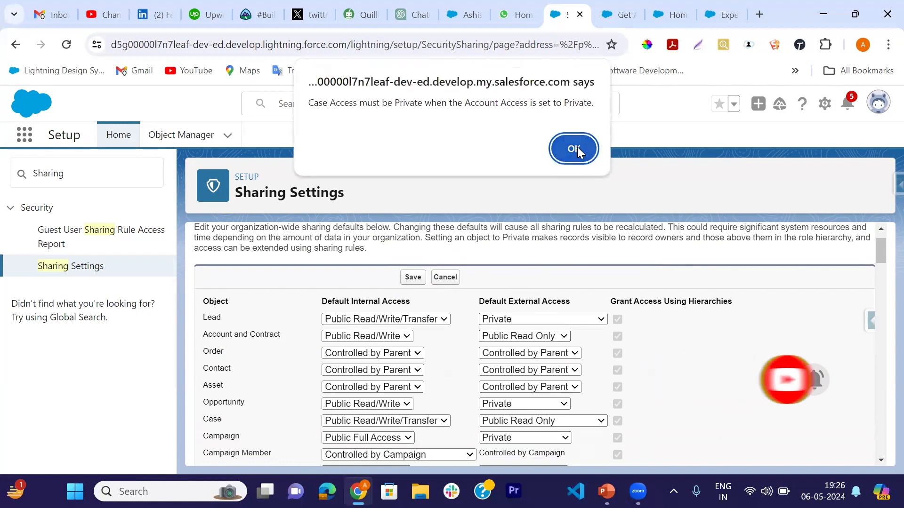
click(577, 147)
click(572, 162)
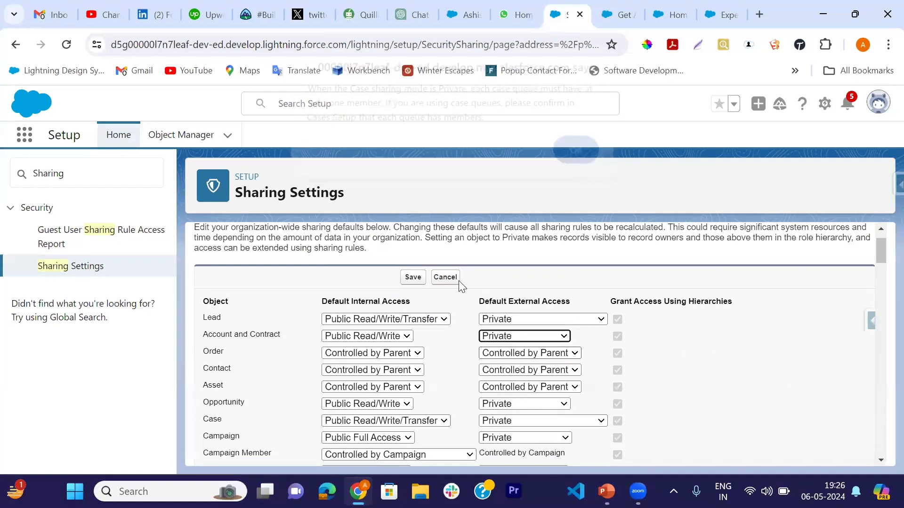
click(414, 278)
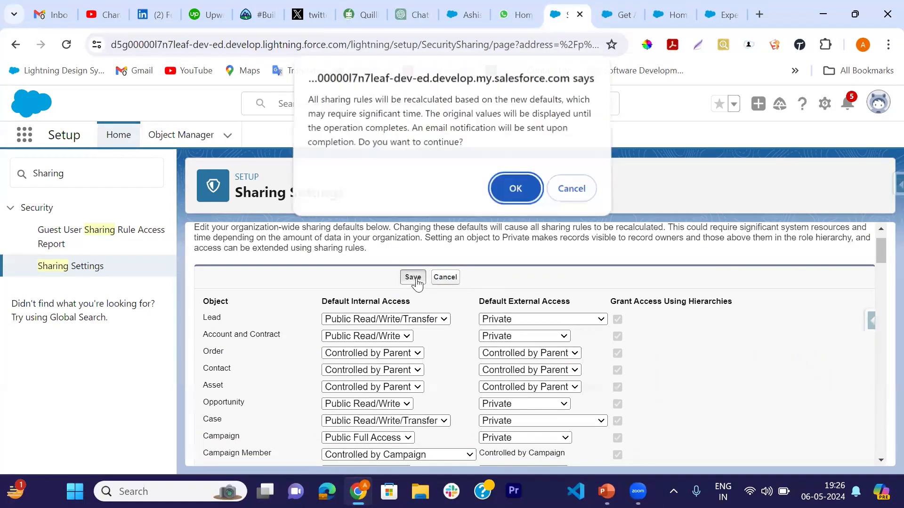
click(521, 187)
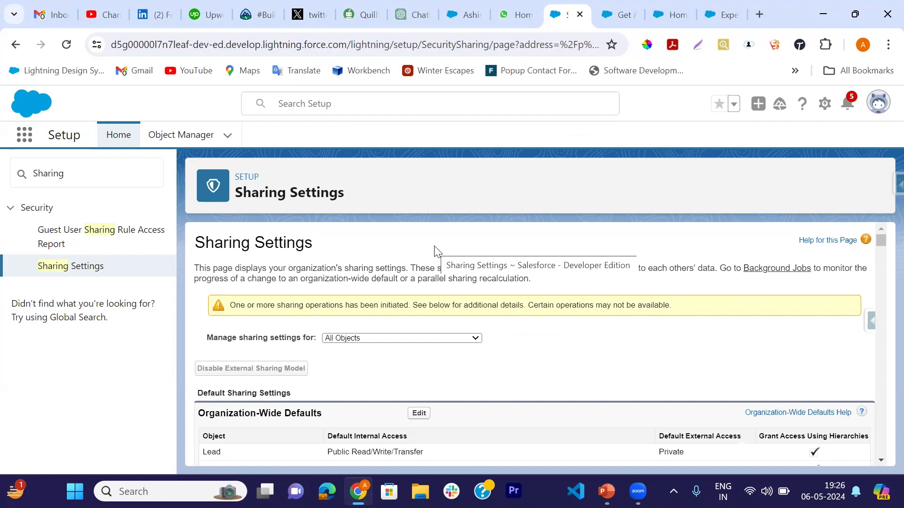
- Return to the flow, review the How to Run the Flow options in its advanced version properties, and leave without changes
click(624, 5)
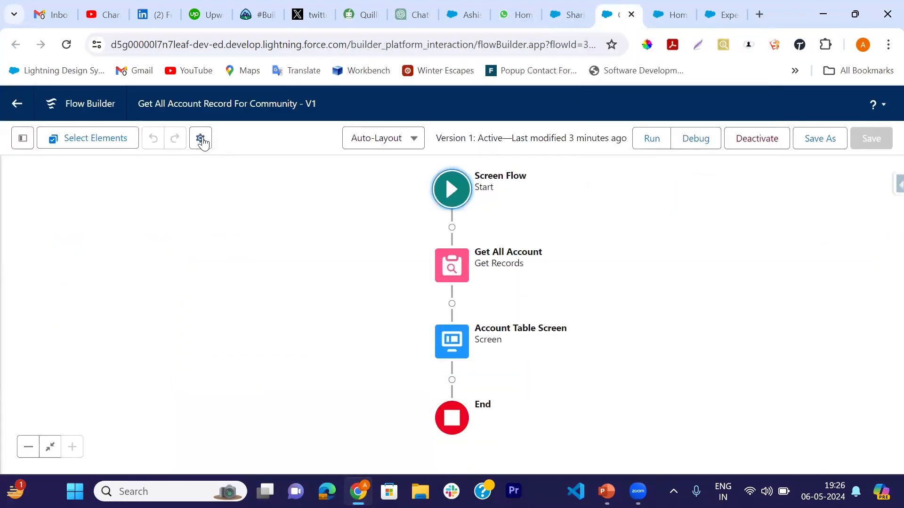
click(200, 138)
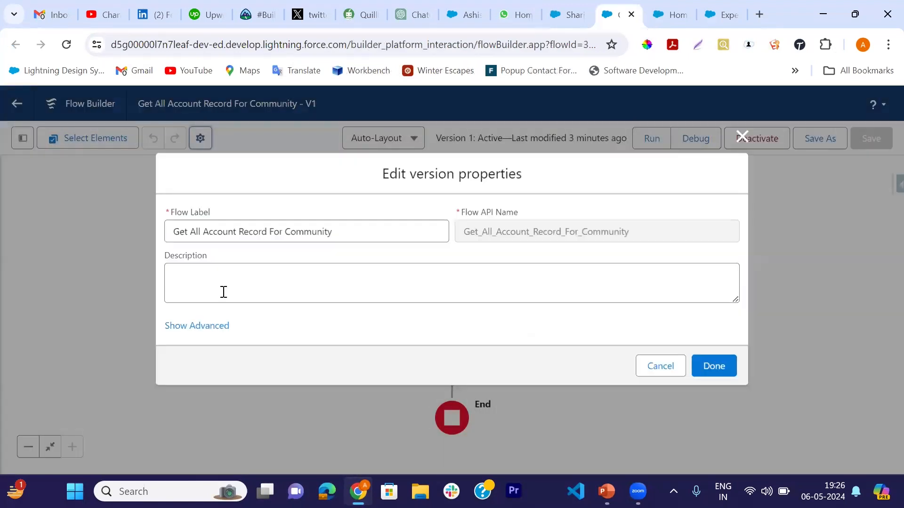
click(196, 329)
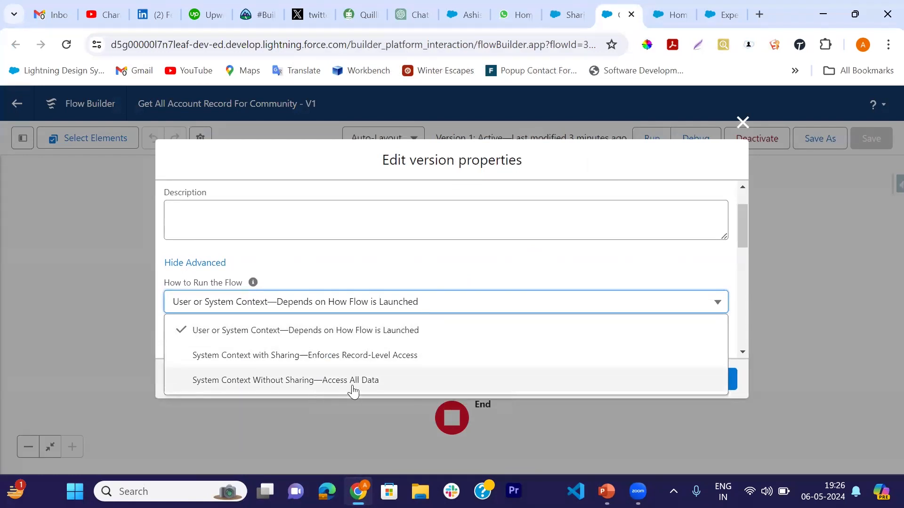
click(404, 219)
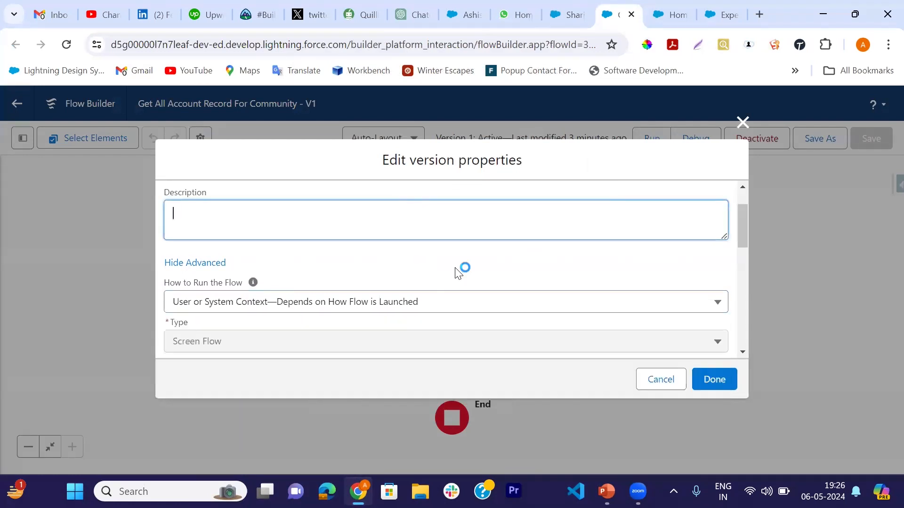
click(653, 381)
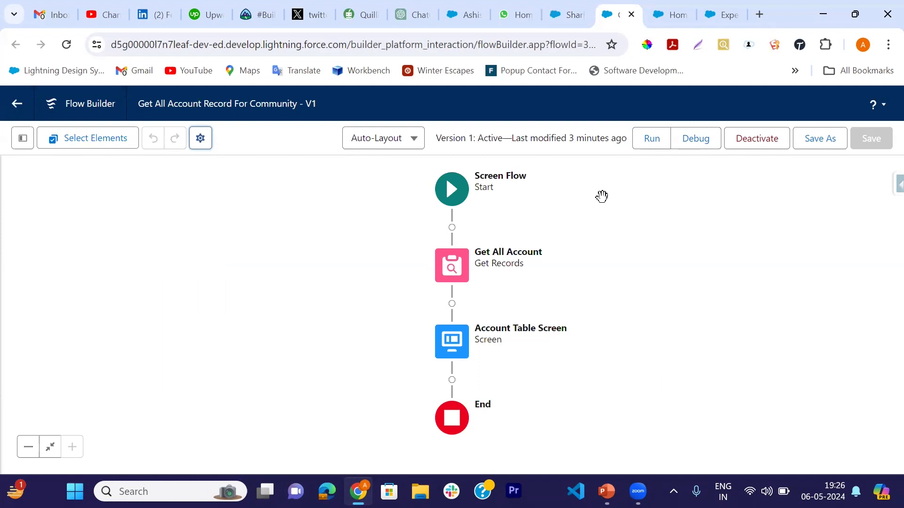
- Reload the community Home page and check which accounts the flow's Accounts table lists under the private sharing
click(678, 8)
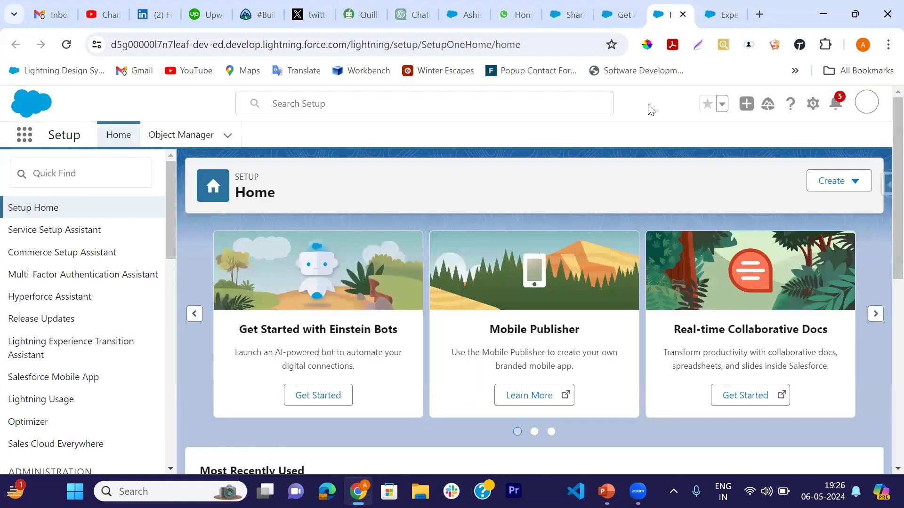
click(719, 7)
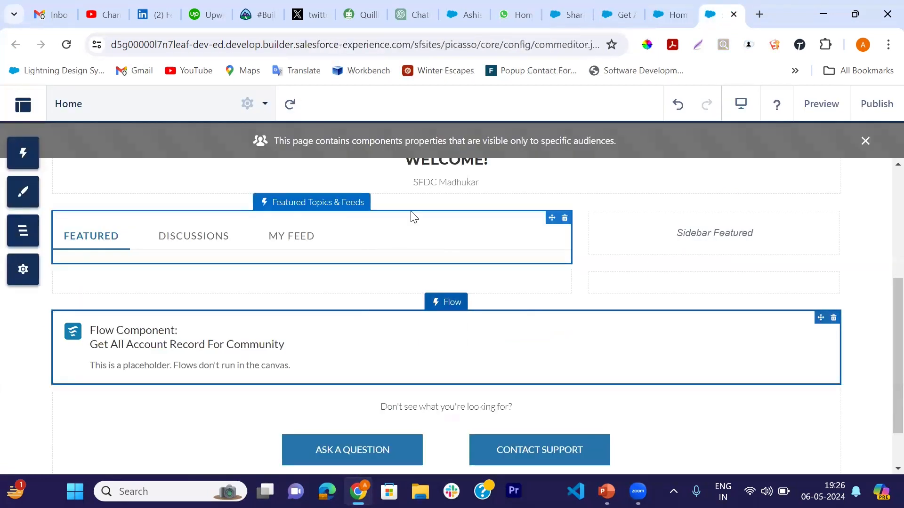
click(569, 19)
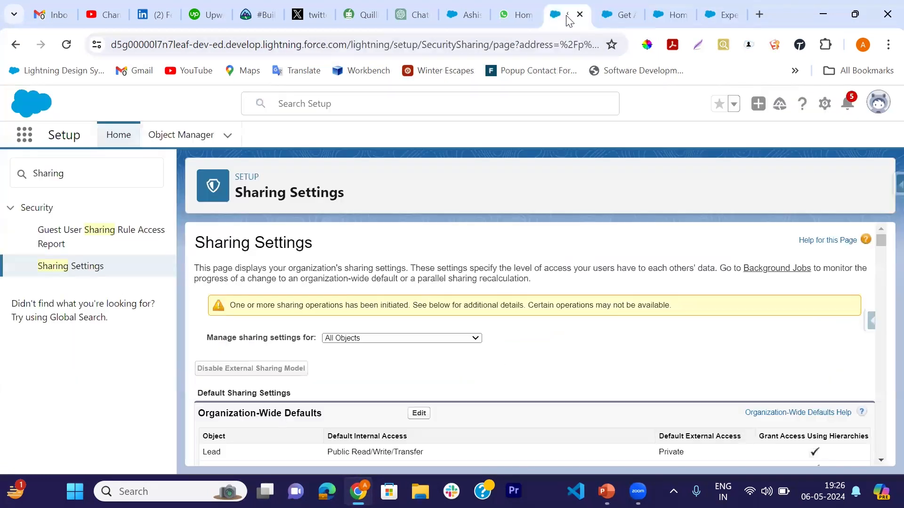
click(522, 19)
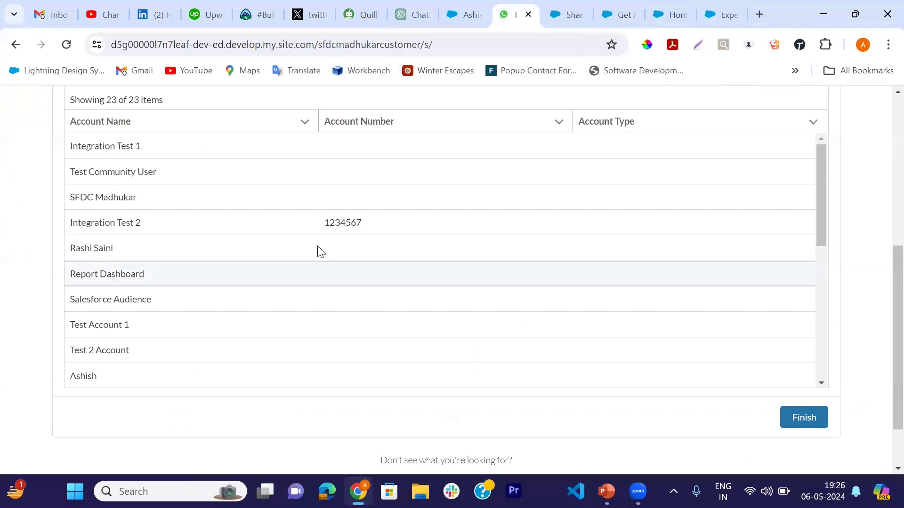
click(66, 46)
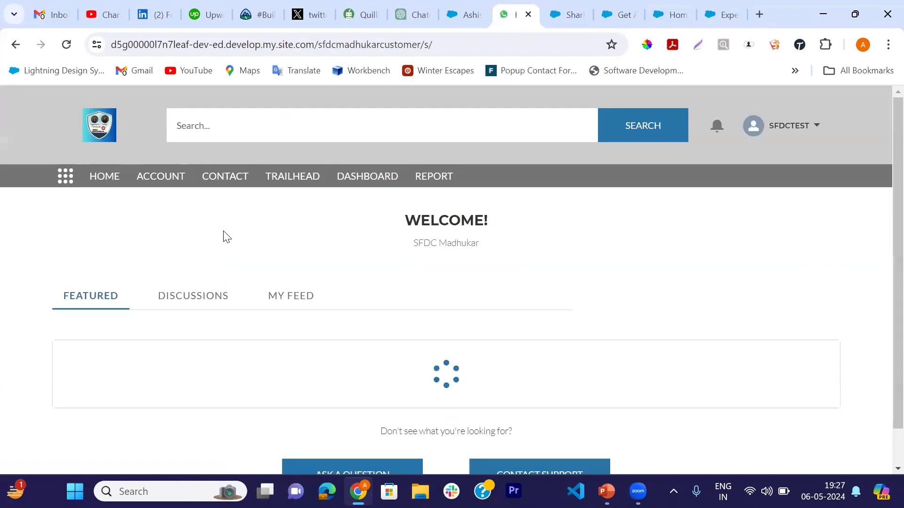
scroll(448, 318, down, 3)
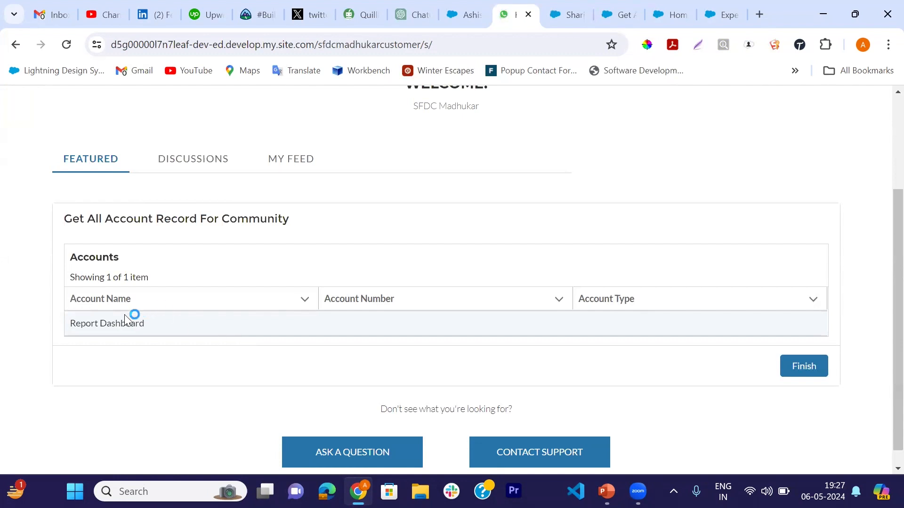
drag(71, 323, 146, 323)
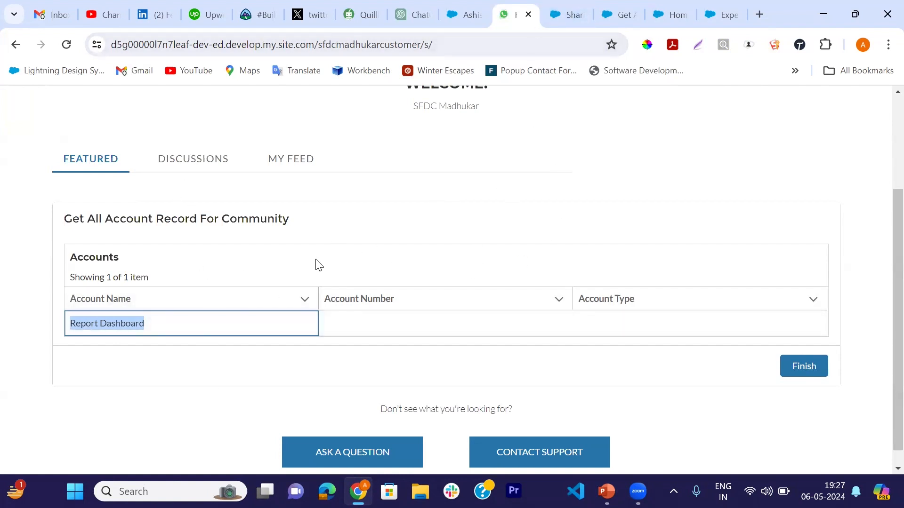
scroll(346, 240, up, 3)
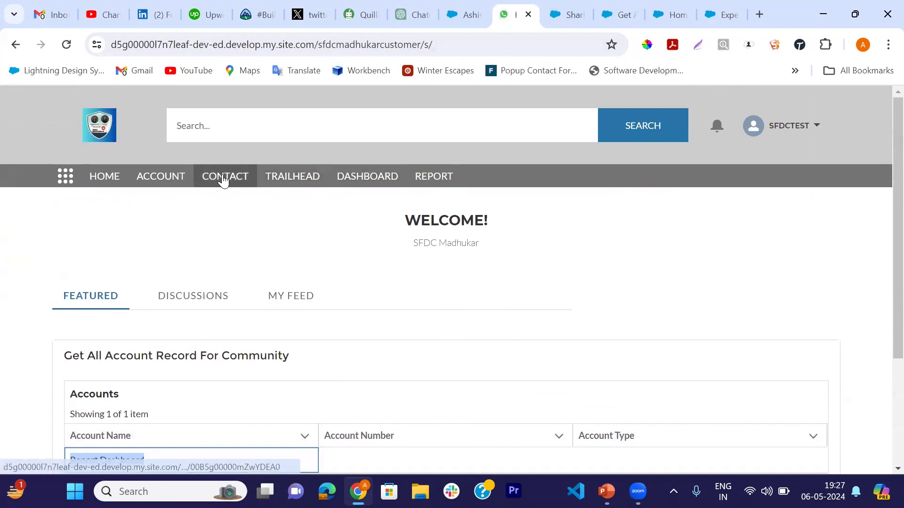
- View the community's All Accounts list, then open the Report Dashboard account and review its details
click(172, 179)
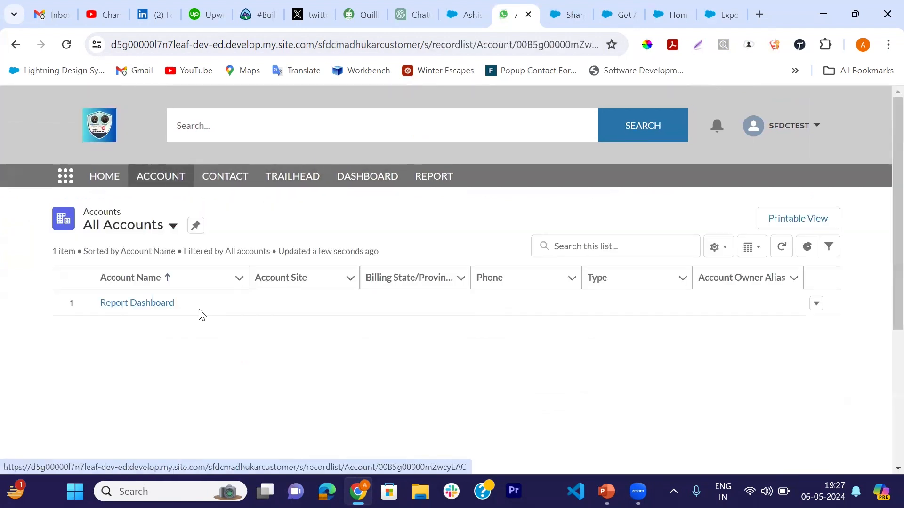
click(144, 304)
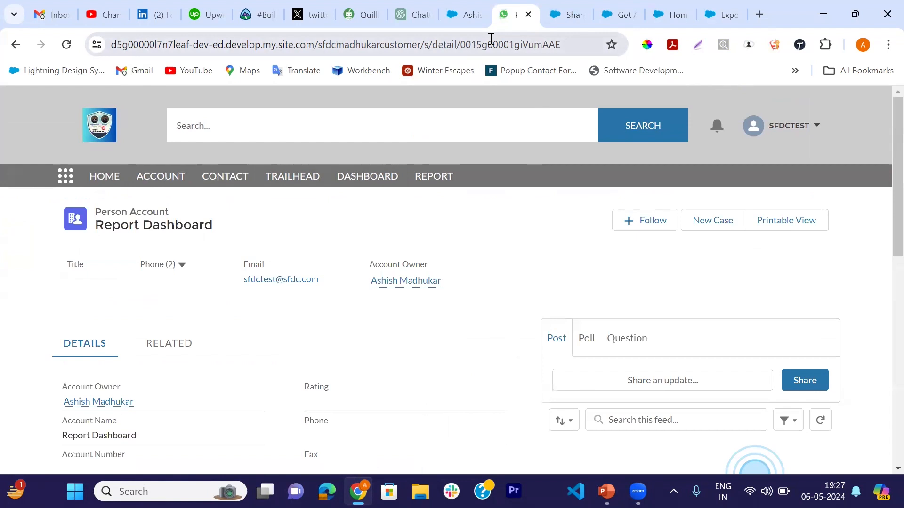
scroll(234, 345, down, 1)
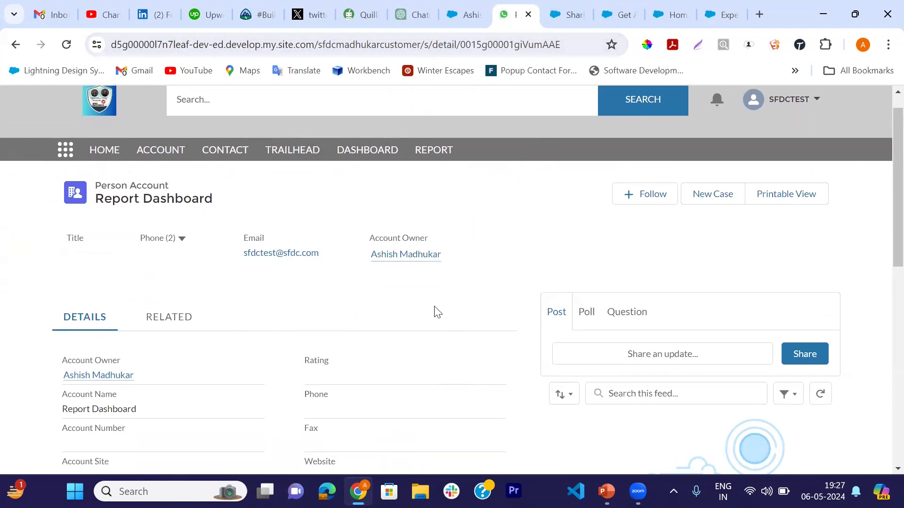
scroll(507, 354, down, 1)
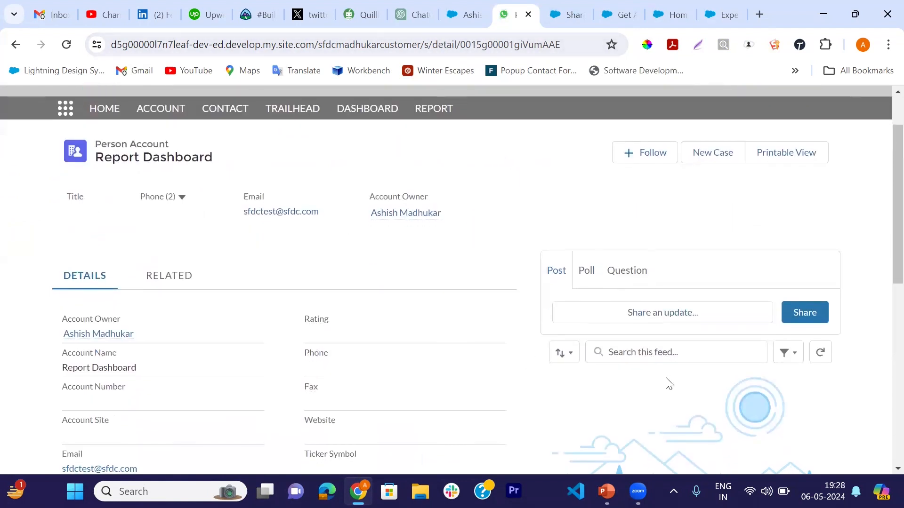
scroll(434, 312, down, 1)
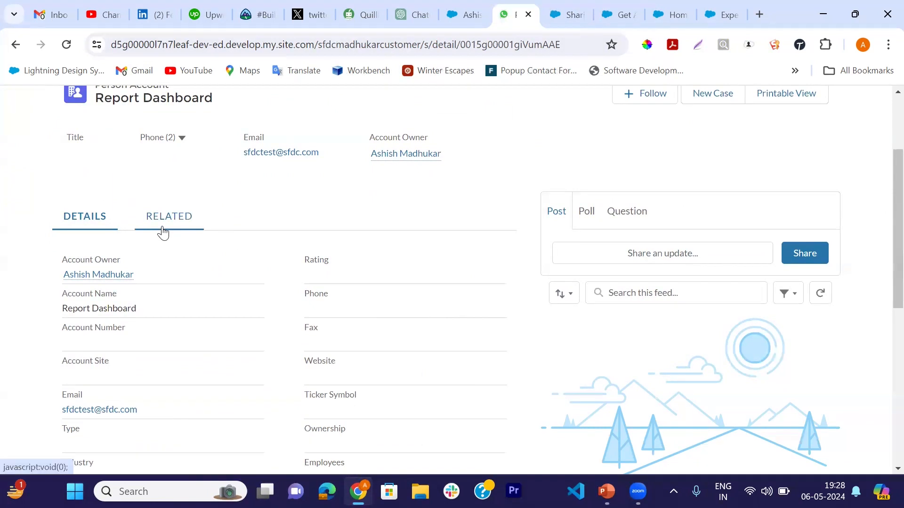
- Back in the Get All Account Record For Community flow, start a new Variable resource with the API name recordId
click(623, 15)
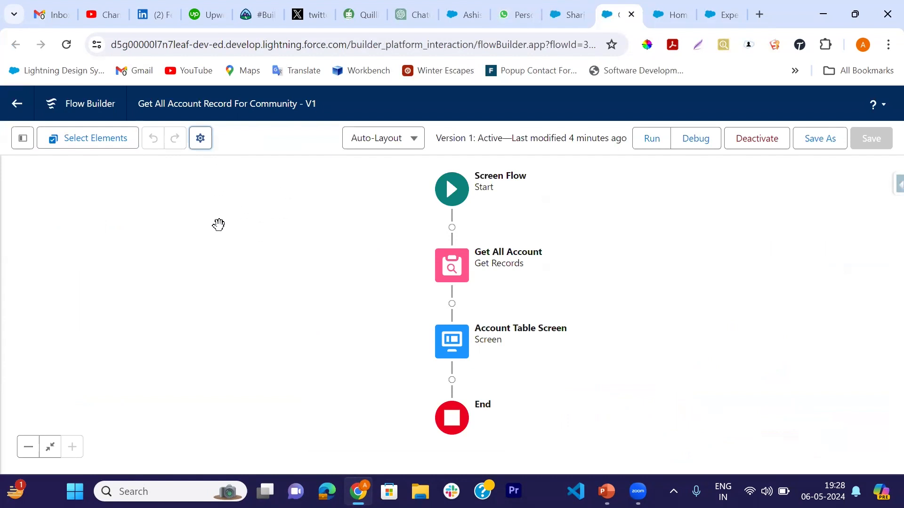
click(24, 139)
click(24, 268)
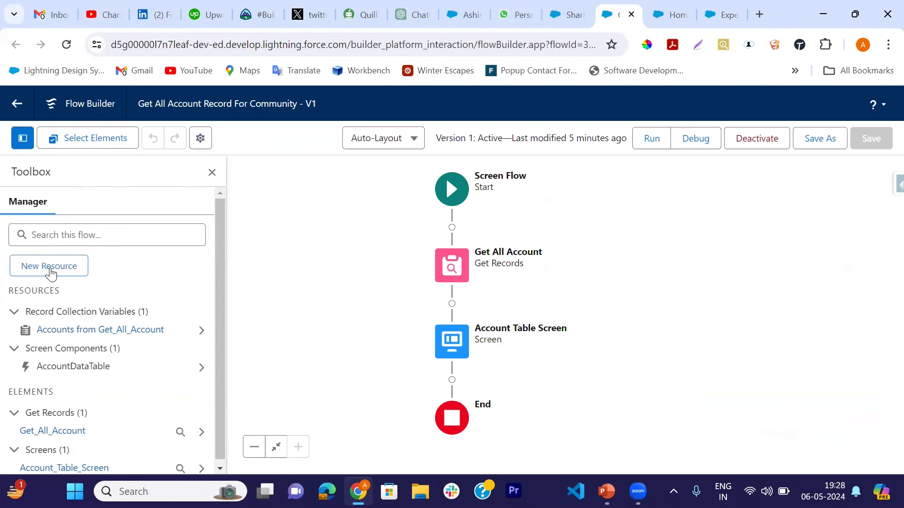
click(212, 230)
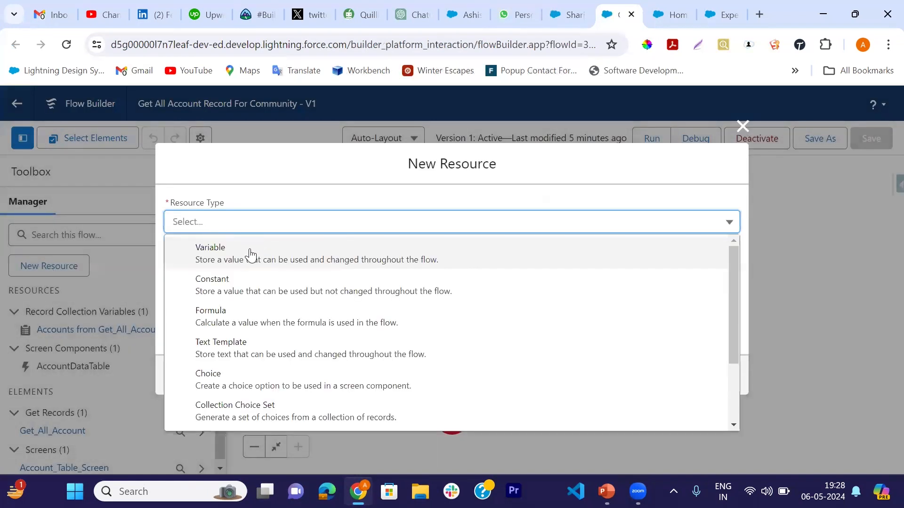
click(241, 257)
click(222, 253)
text(recordId)
drag(239, 252, 169, 251)
click(232, 259)
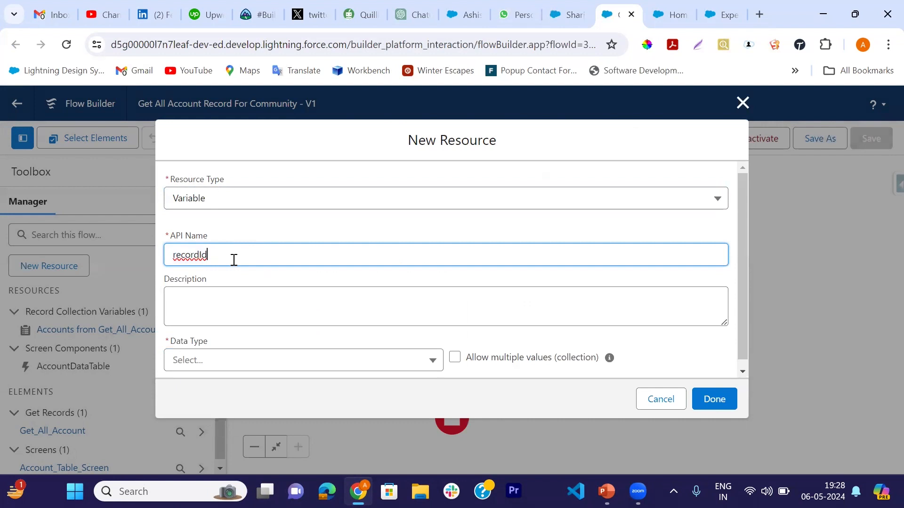
- Describe the recordId variable as "This variable for use record id"
click(238, 283)
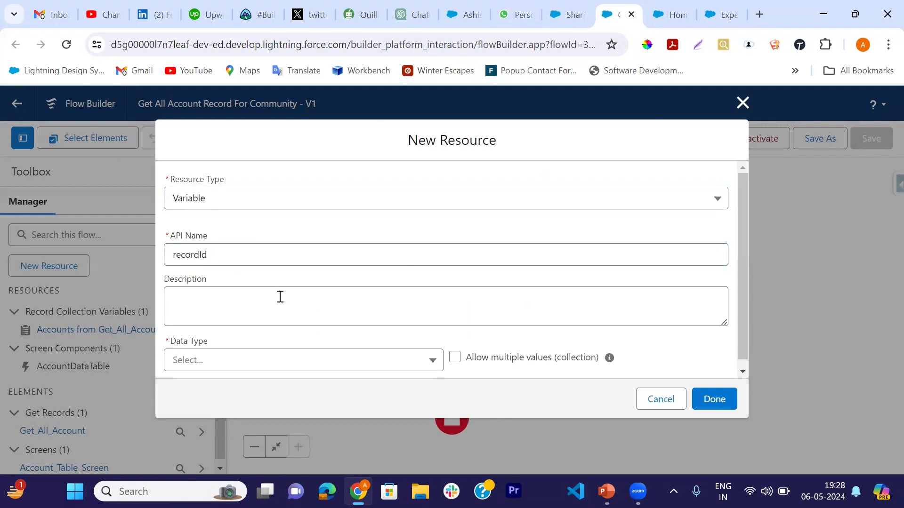
scroll(279, 297, down, 1)
click(306, 281)
text(This)
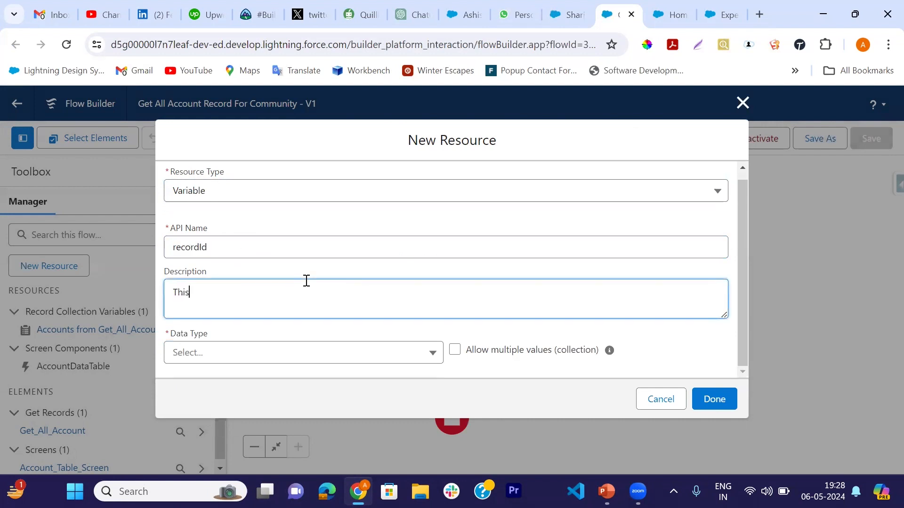
text( variable for use record id)
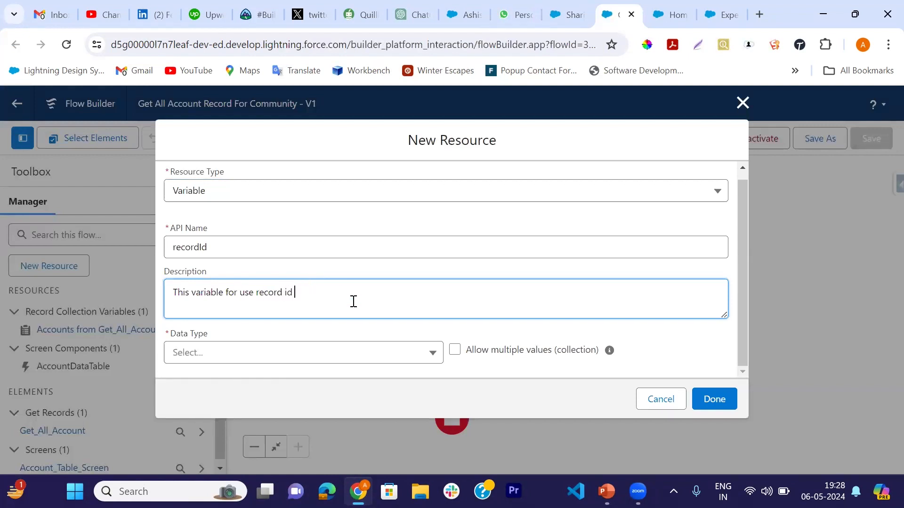
- Set the recordId variable's data type to Text, make it available for input and output, and finish creating it
click(276, 354)
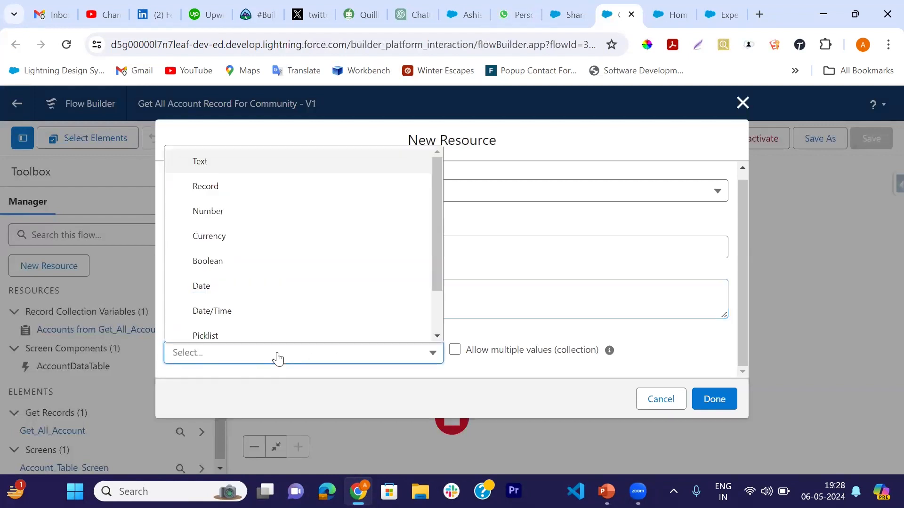
click(211, 166)
scroll(323, 254, down, 2)
click(169, 348)
click(169, 360)
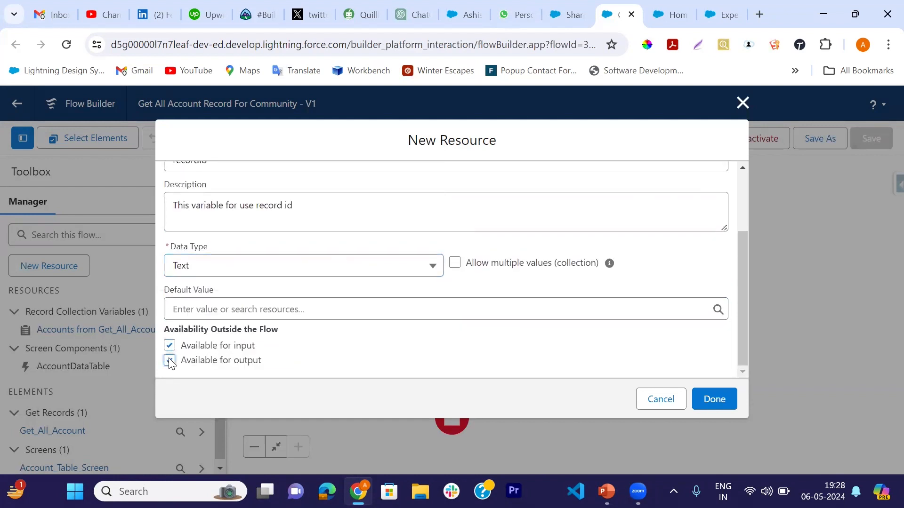
click(708, 396)
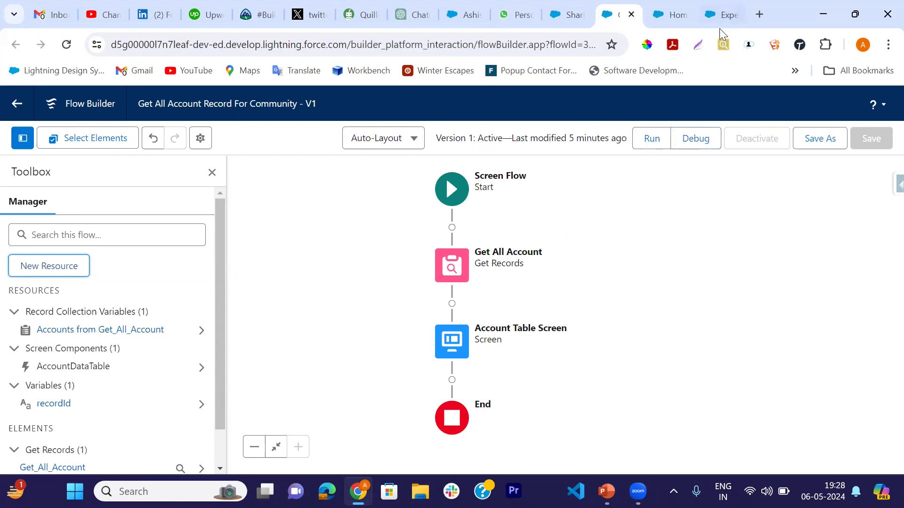
- Start another Variable resource in the flow with the API name CurrentUserId
click(46, 258)
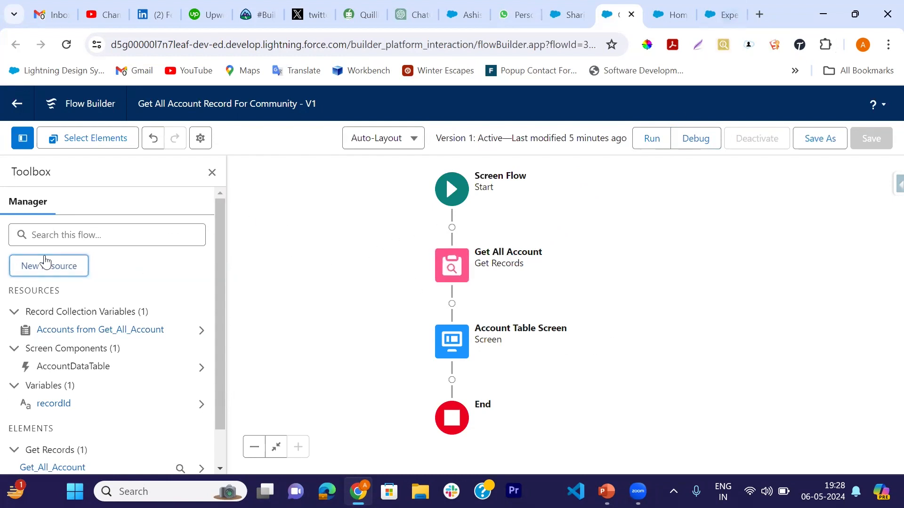
click(269, 224)
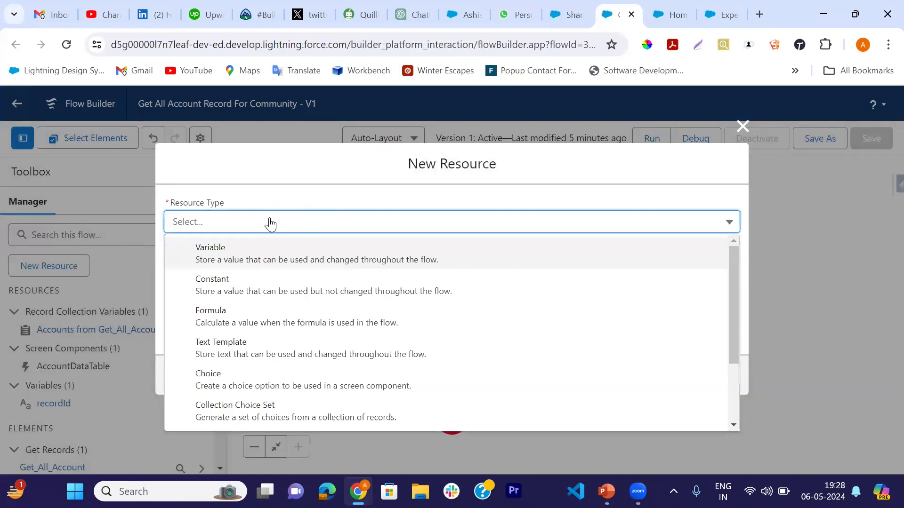
click(246, 266)
click(262, 254)
text(Corrent)
key(BackSpace)
key(BackSpace)
key(BackSpace)
key(BackSpace)
key(BackSpace)
text(u)
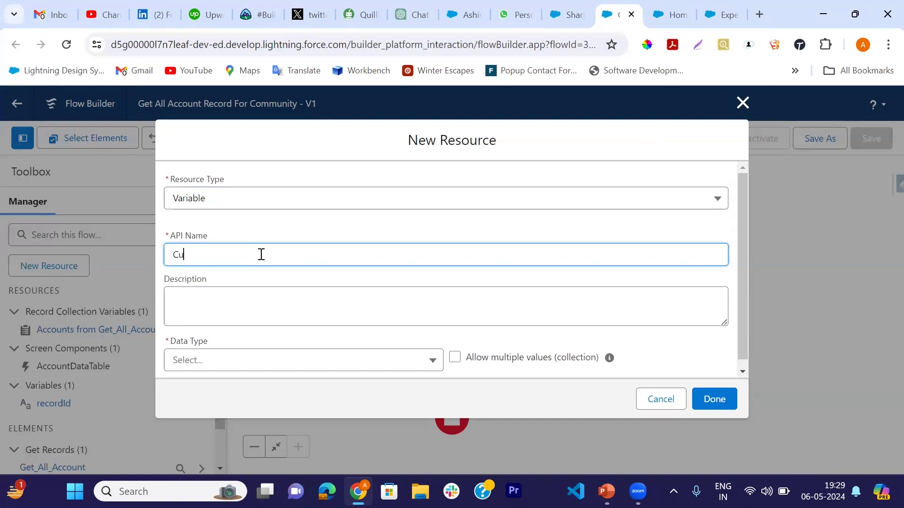
text(rrent UserId)
key(Tab)
- Set the CurrentUserId variable's data type to Text and make it available for output
scroll(288, 302, down, 1)
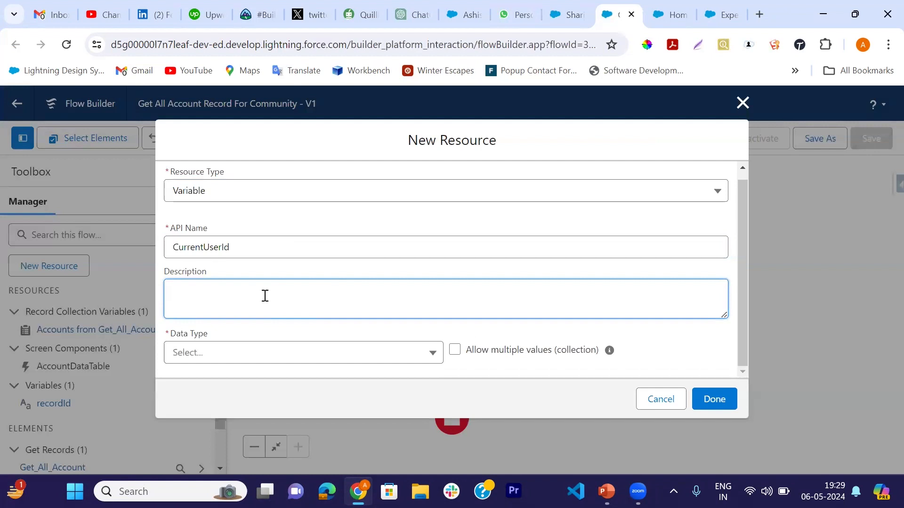
click(227, 352)
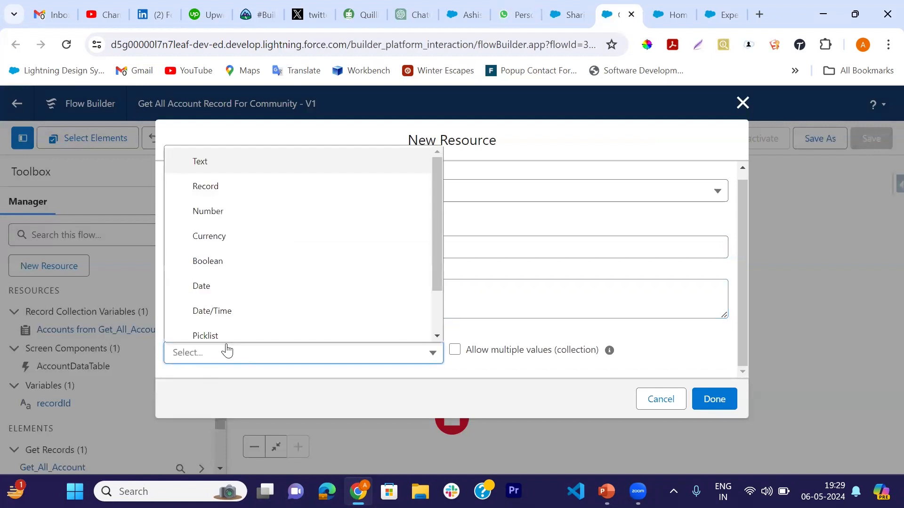
click(207, 163)
scroll(327, 268, down, 2)
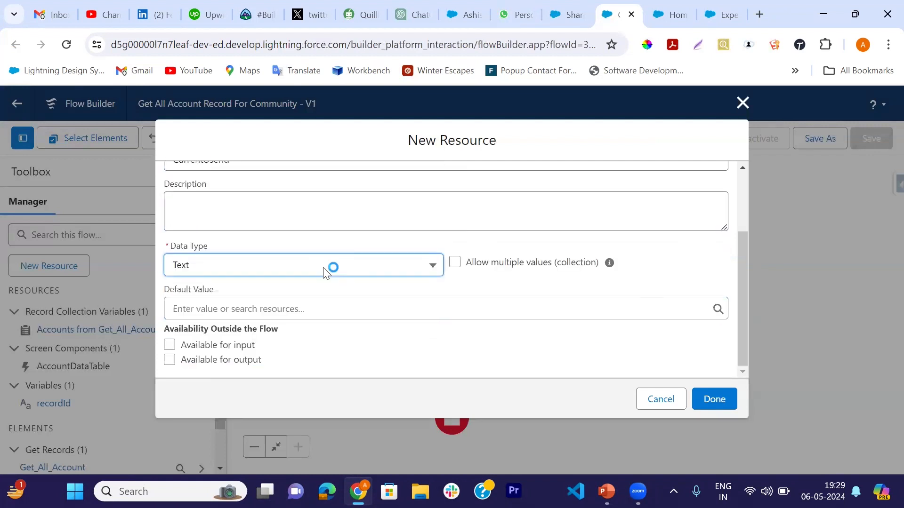
click(169, 361)
- Set the CurrentUserId variable's default value to the global {!$User.Id} and finish creating the variable
click(230, 306)
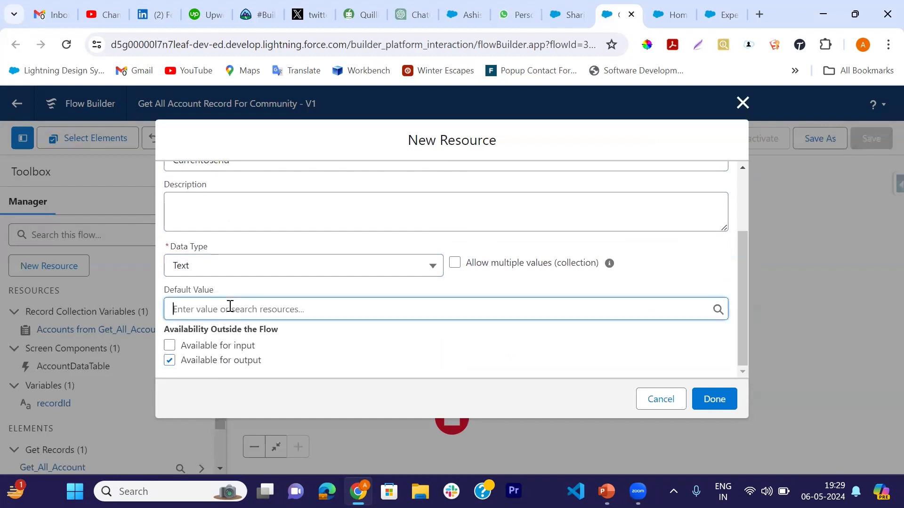
scroll(268, 253, down, 4)
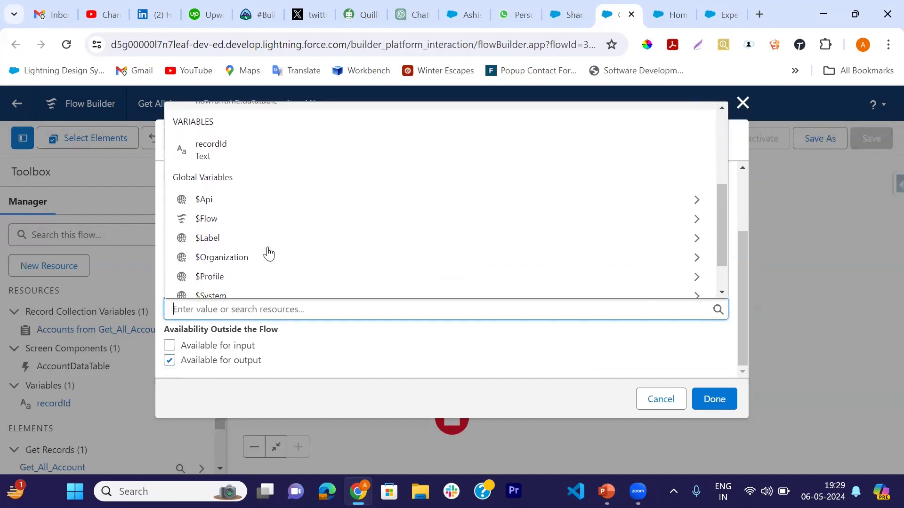
scroll(228, 270, down, 1)
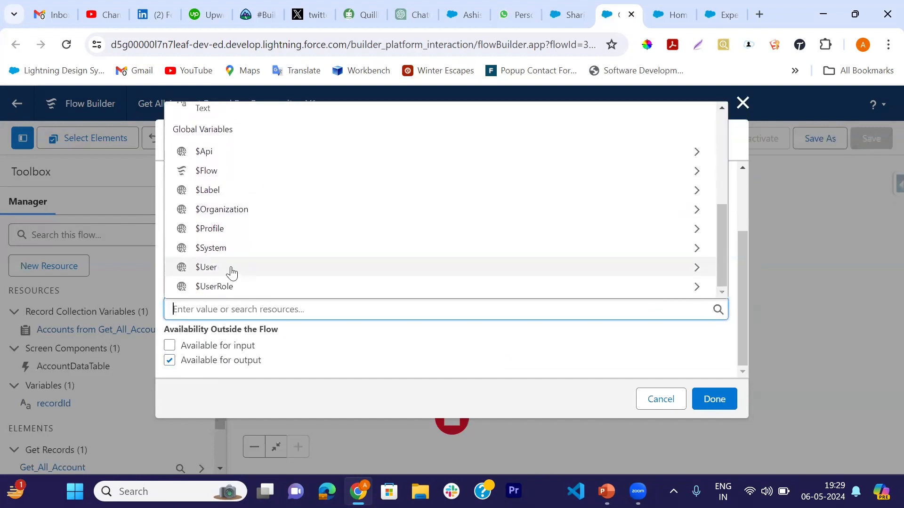
click(226, 272)
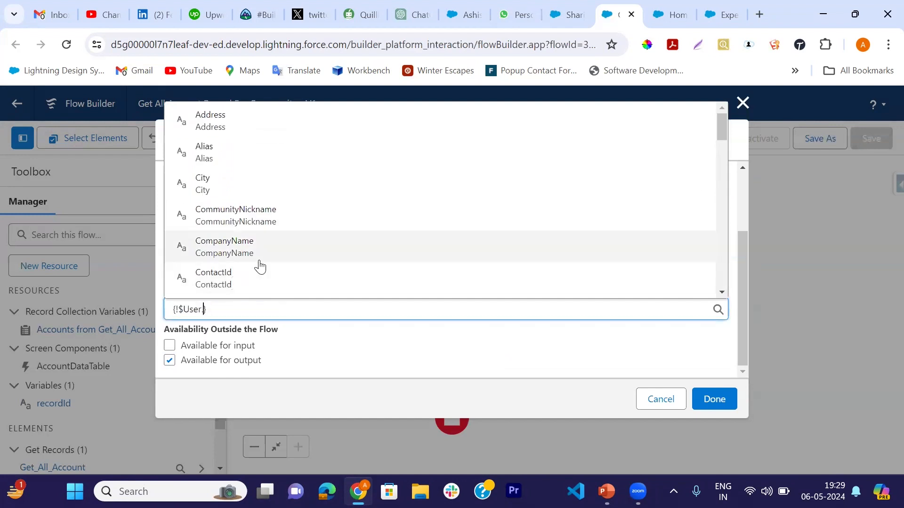
text(Id)
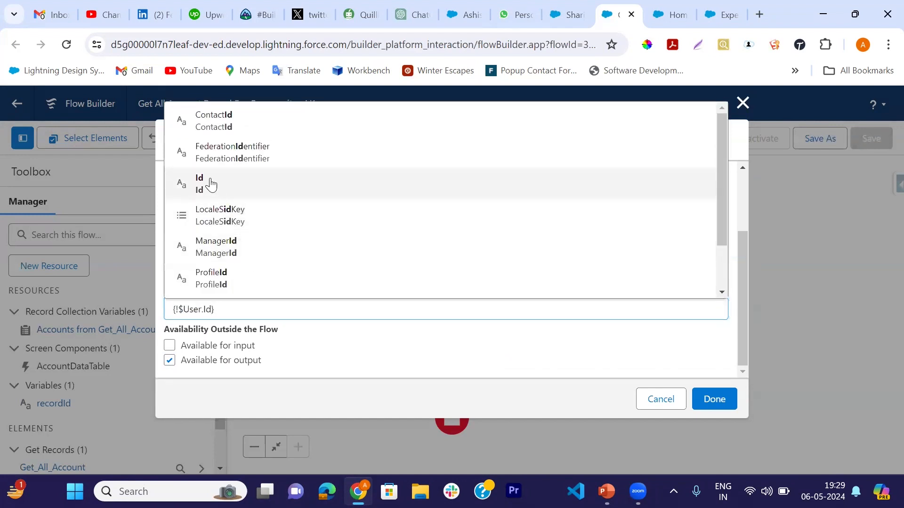
click(211, 181)
click(633, 341)
click(713, 399)
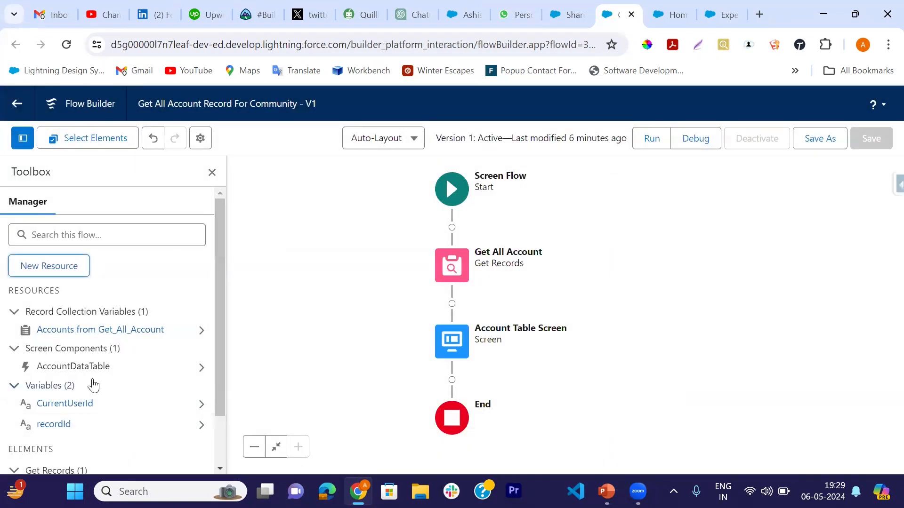
scroll(94, 385, down, 2)
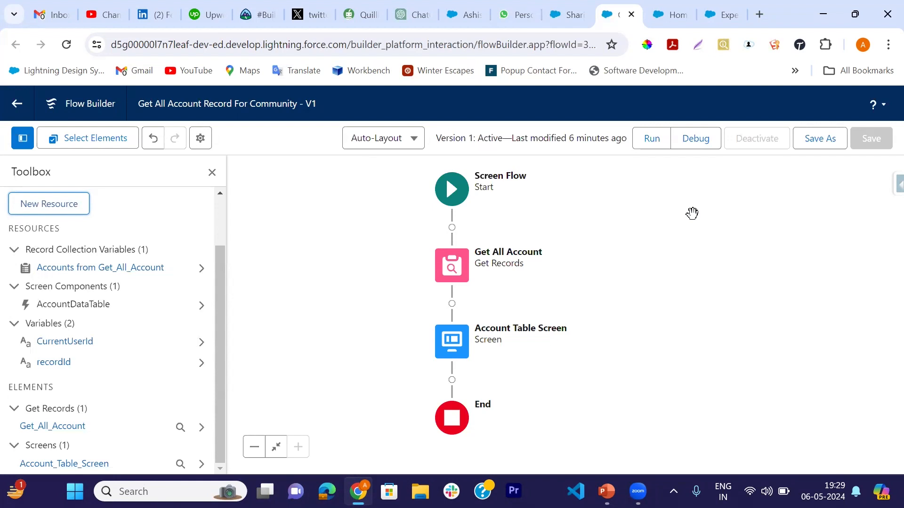
click(670, 17)
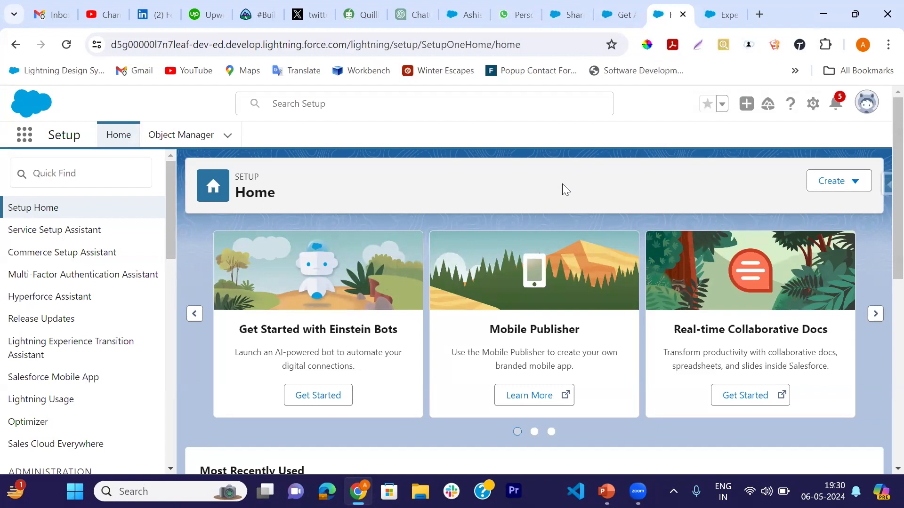
click(579, 7)
click(617, 16)
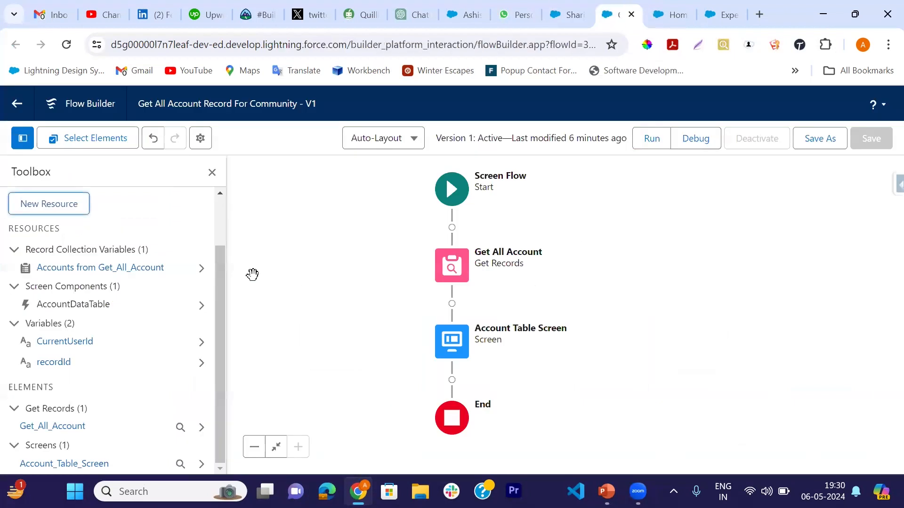
- Examine the How to Run the Flow options in the advanced version properties, and close them without changing anything
click(201, 141)
click(203, 326)
scroll(384, 307, down, 3)
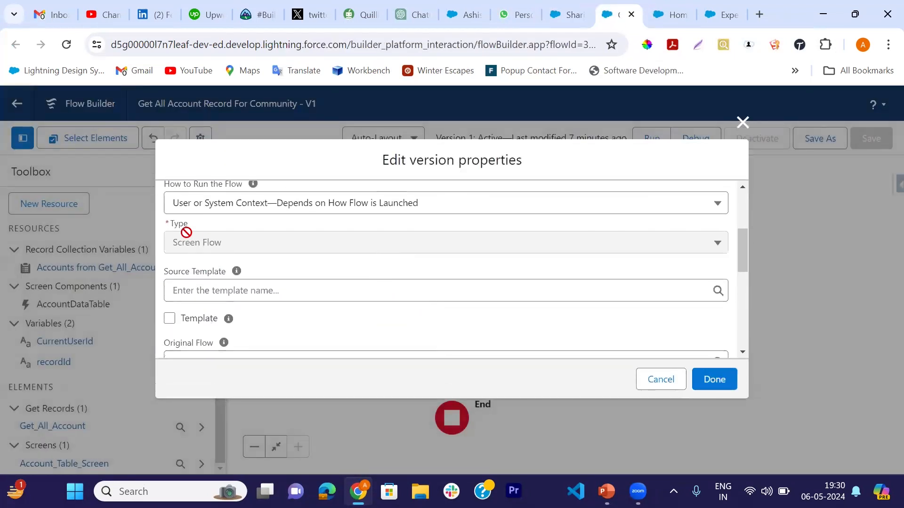
scroll(369, 282, up, 1)
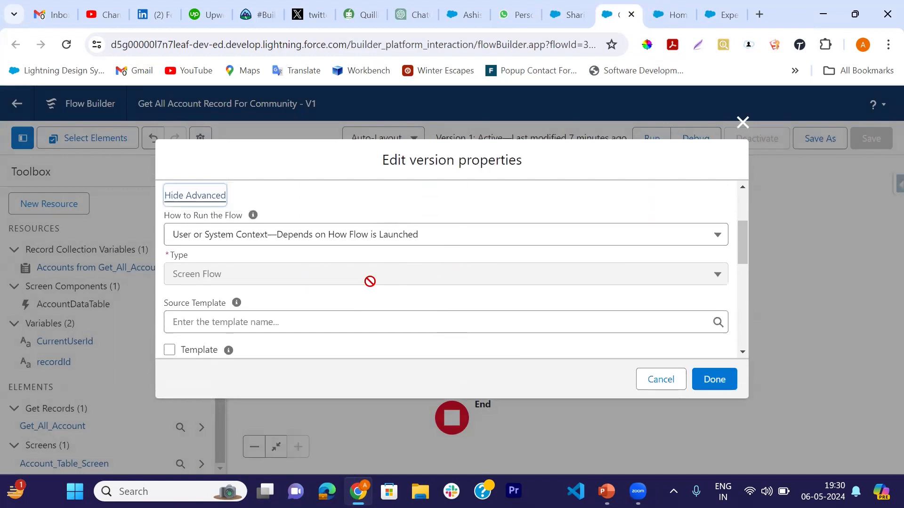
click(438, 241)
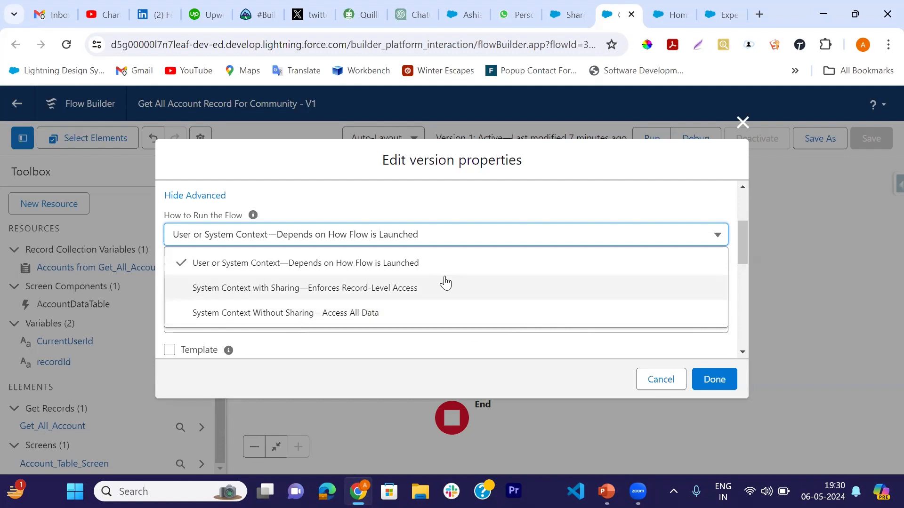
click(653, 379)
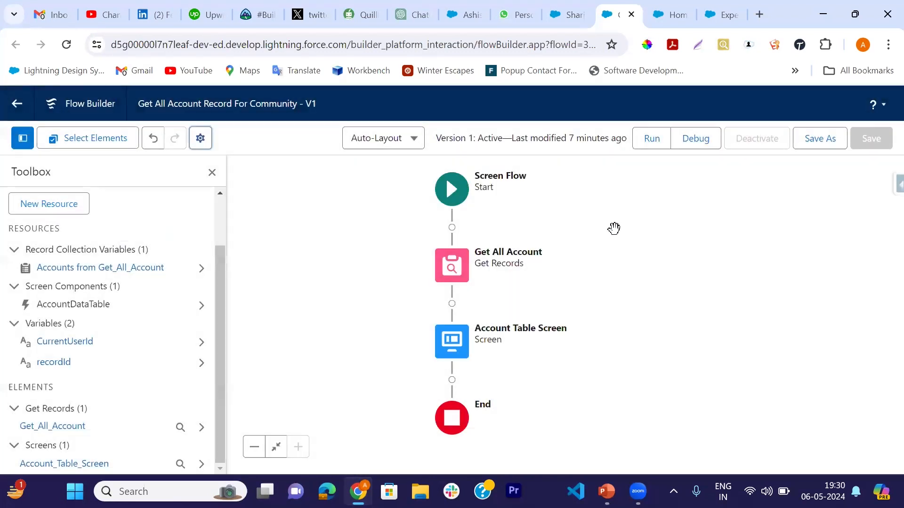